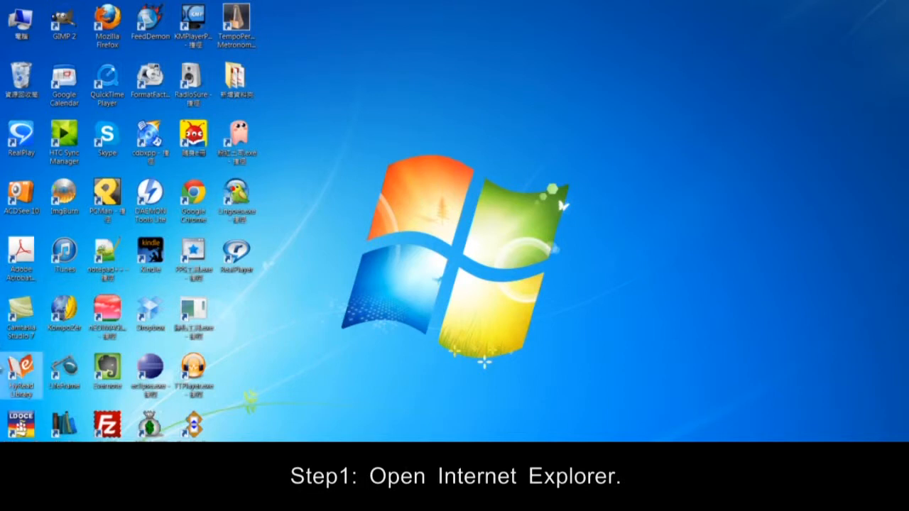
Open Internet Explorer and go from the Google homepage to the Gmail sign-in page
{"action": "left_click", "coordinate": [13, 498]}
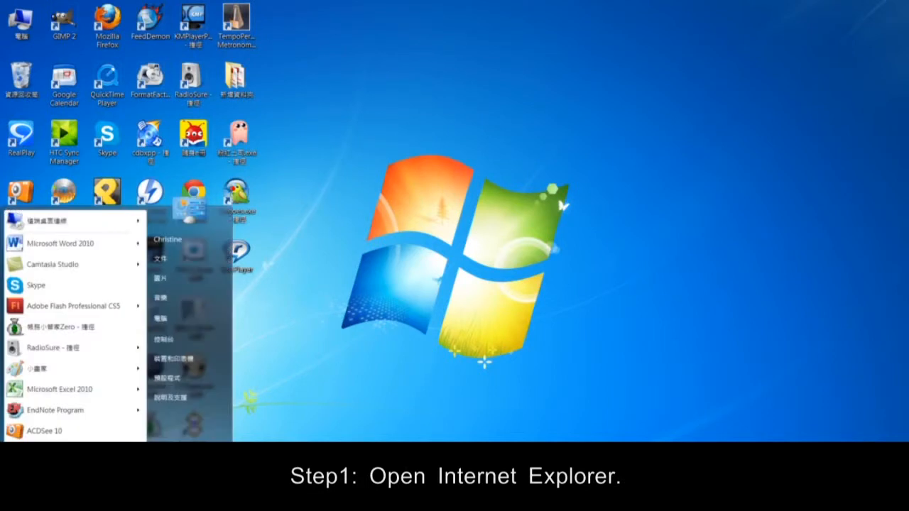
{"action": "left_click", "coordinate": [49, 454]}
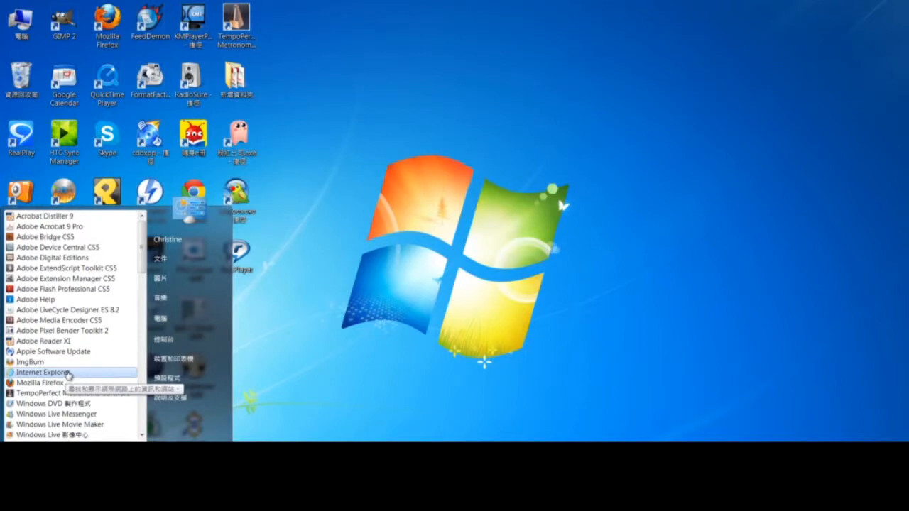
{"action": "left_click", "coordinate": [43, 372]}
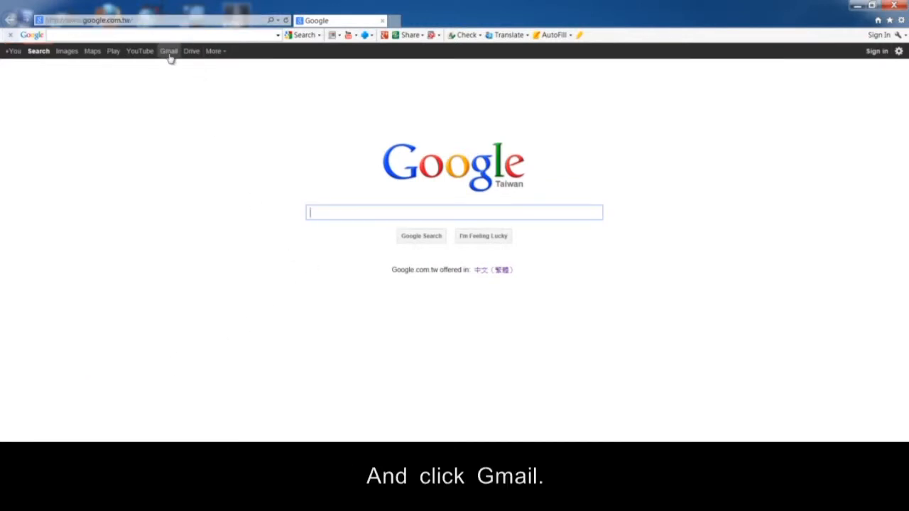
{"action": "left_click", "coordinate": [169, 56]}
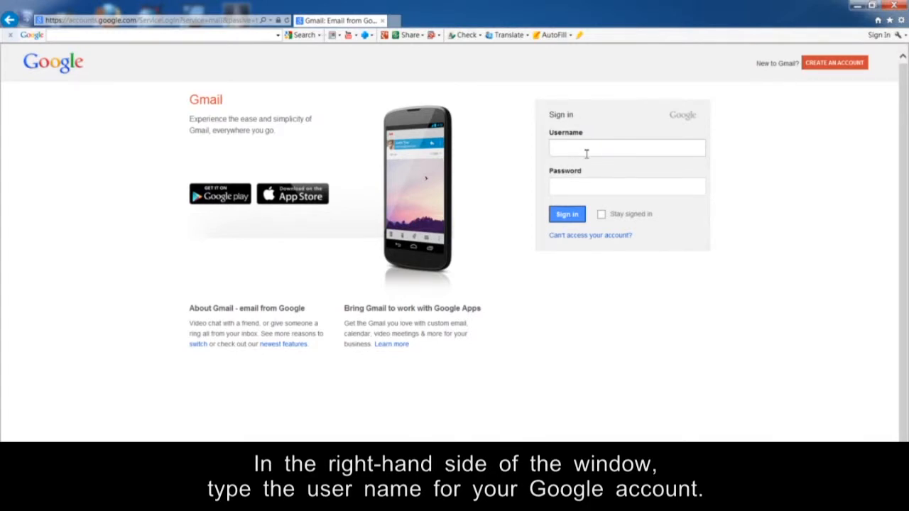
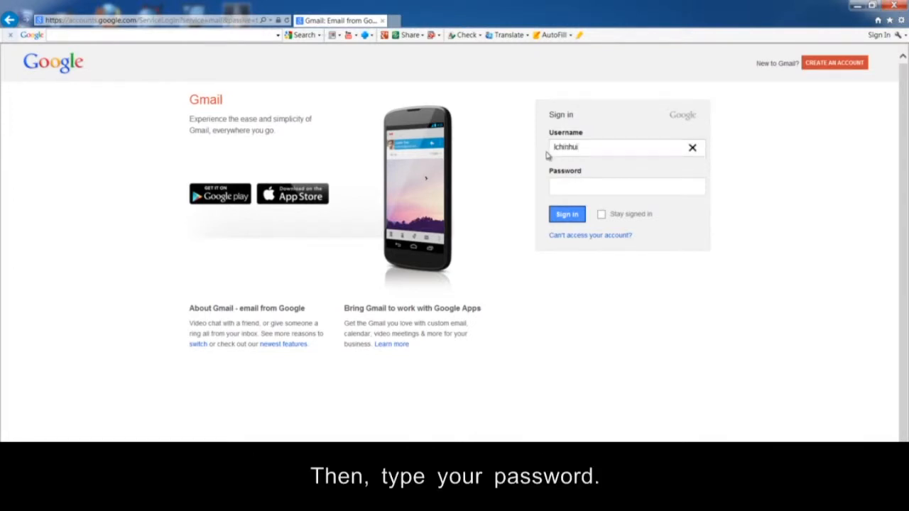
Sign in to Gmail with the account username and password, and dismiss the new inbox welcome message
{"action": "left_click", "coordinate": [565, 188]}
{"action": "type", "text": "••"}
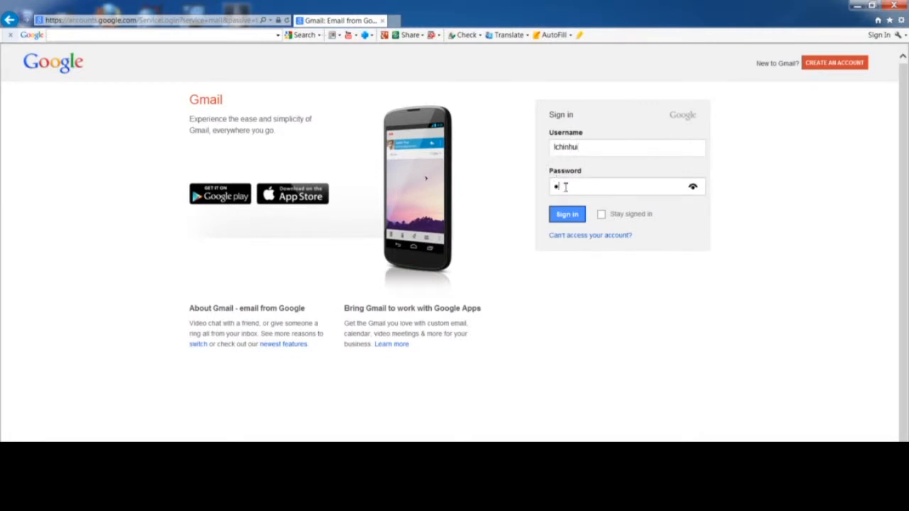
{"action": "type", "text": "•••••••"}
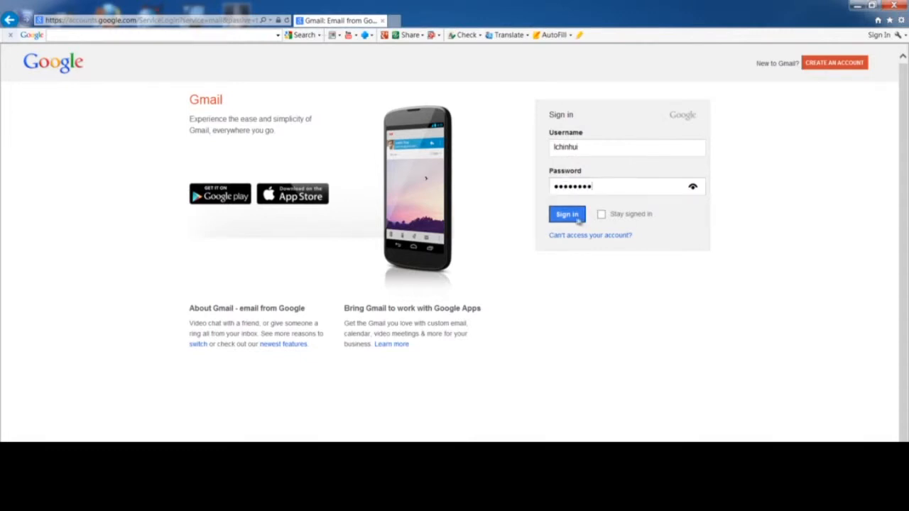
{"action": "left_click", "coordinate": [577, 219]}
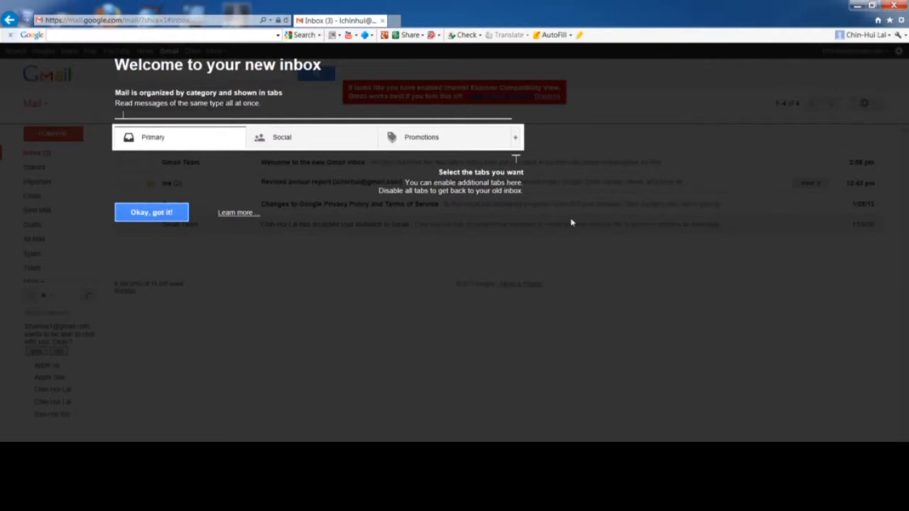
{"action": "left_click", "coordinate": [151, 213]}
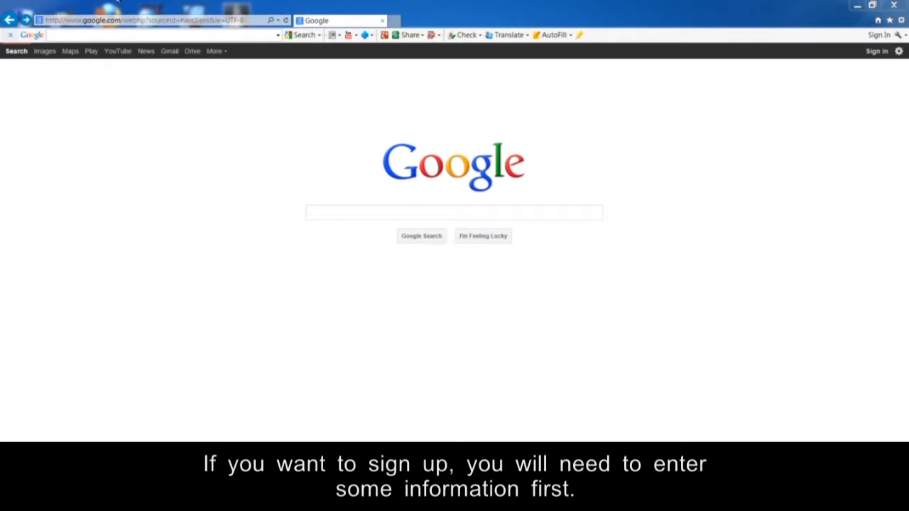
Open the new Google Account form from the Gmail page and fill in the first and last name
{"action": "left_click", "coordinate": [170, 51]}
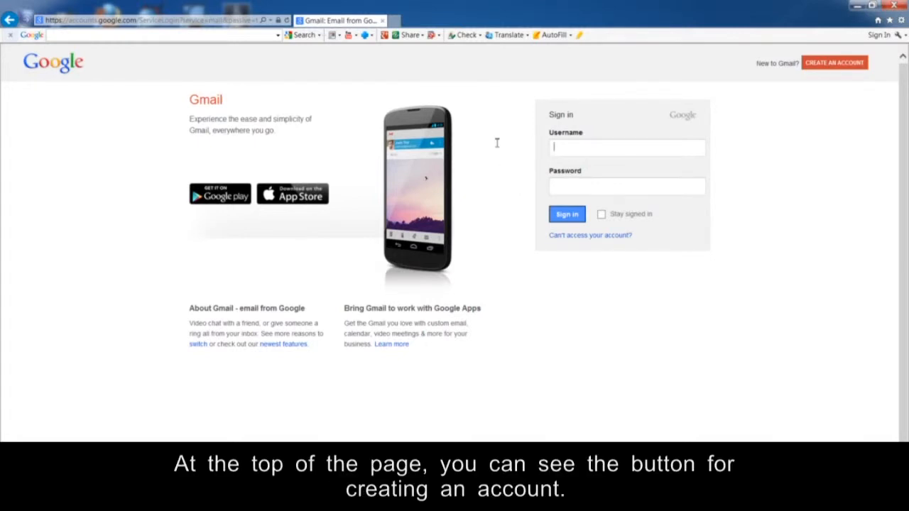
{"action": "left_click", "coordinate": [834, 63]}
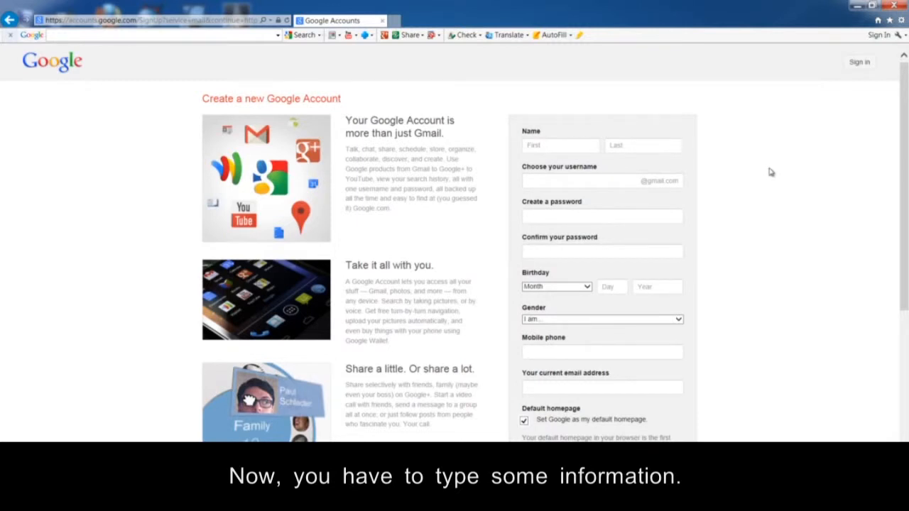
{"action": "left_click", "coordinate": [570, 146]}
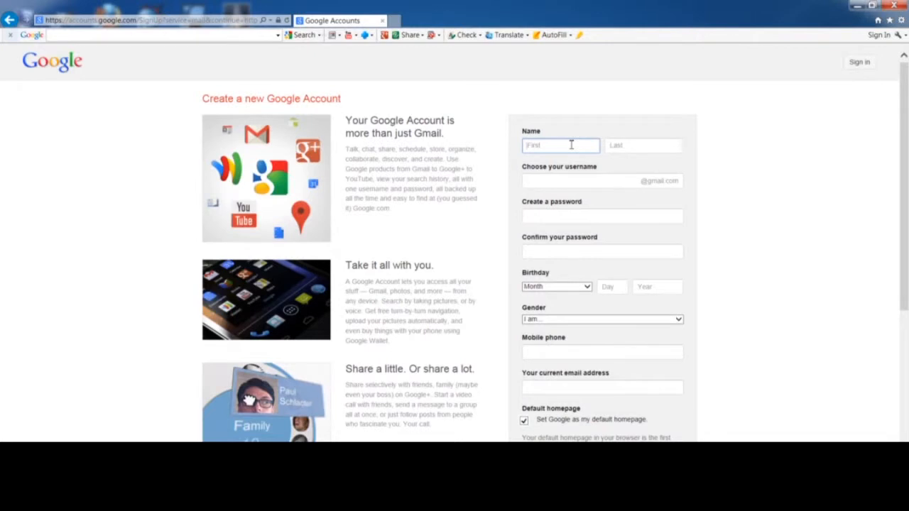
{"action": "type", "text": "study"}
{"action": "key", "text": "Tab"}
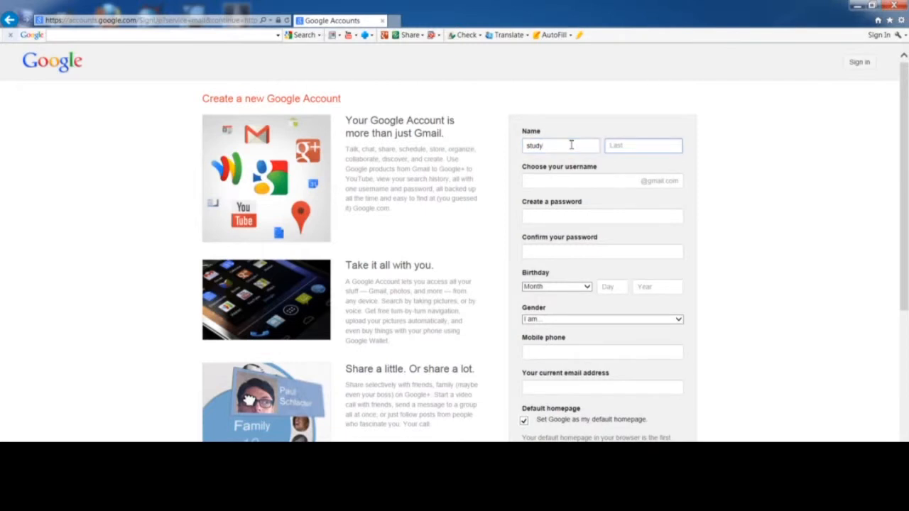
{"action": "type", "text": "VS"}
Try a three-letter username for the new account and check whether it is accepted
{"action": "left_click", "coordinate": [592, 184]}
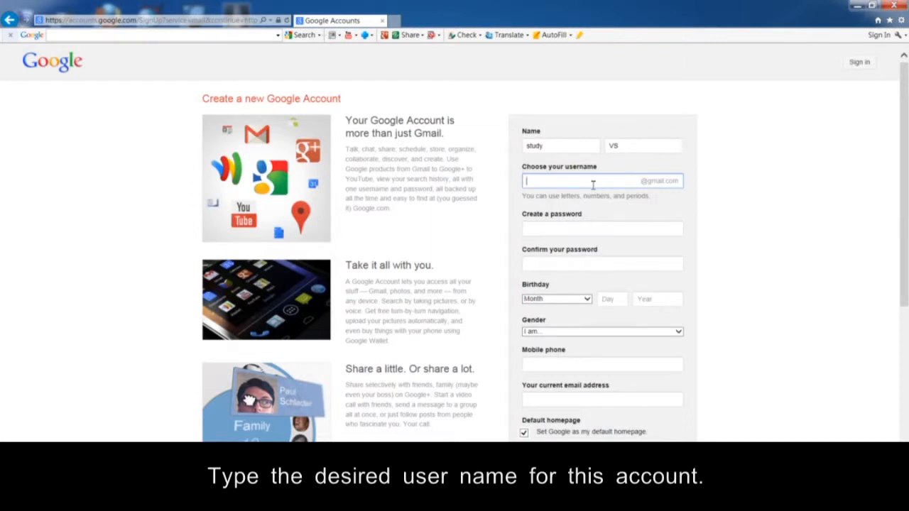
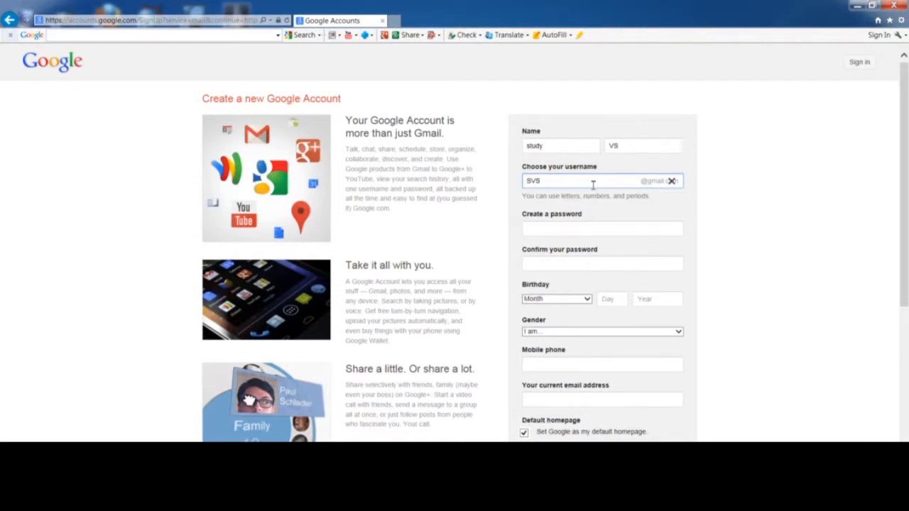
{"action": "left_click", "coordinate": [595, 195]}
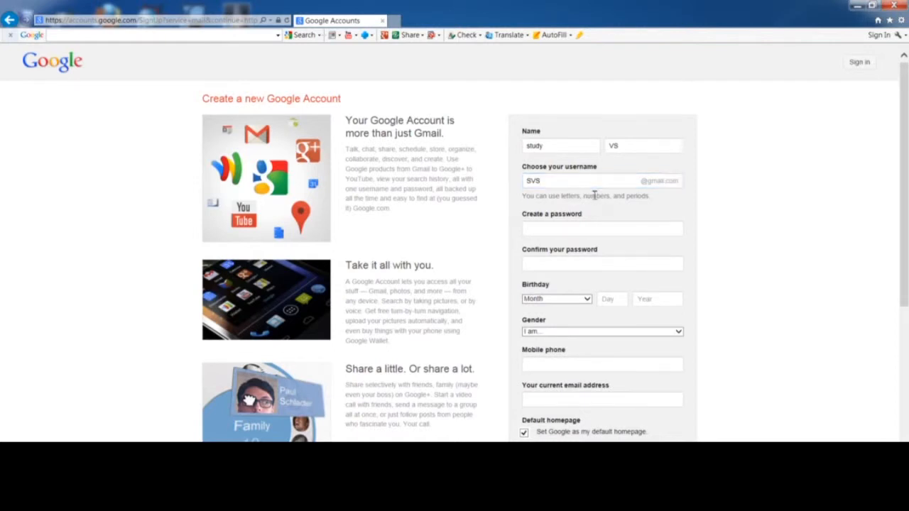
Replace the short username with a longer one combining first and last name in lowercase, and check its availability
{"action": "left_click", "coordinate": [561, 182]}
{"action": "double_click", "coordinate": [536, 182]}
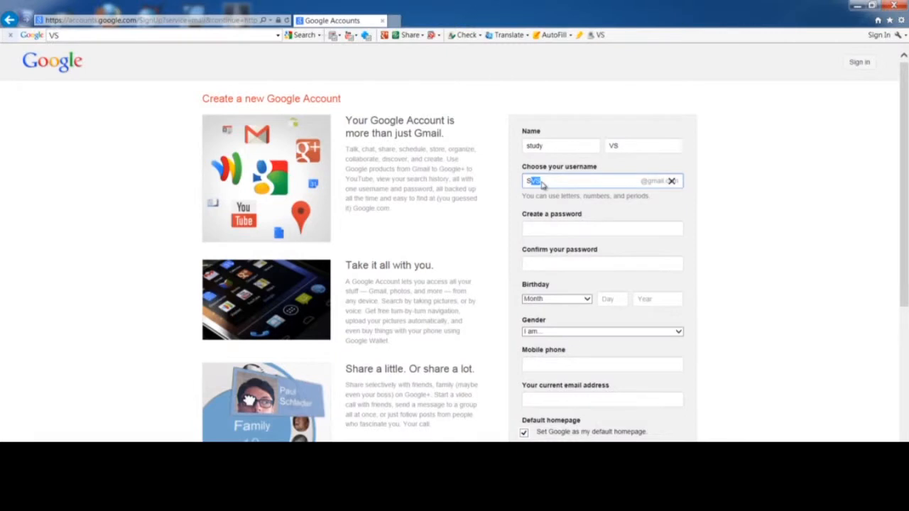
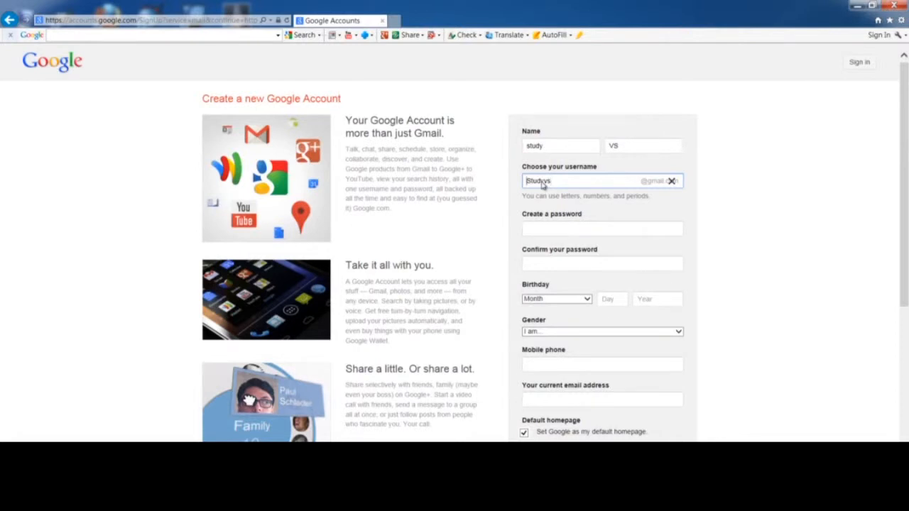
{"action": "key", "text": "Home"}
{"action": "key", "text": "Delete"}
{"action": "left_click", "coordinate": [617, 211]}
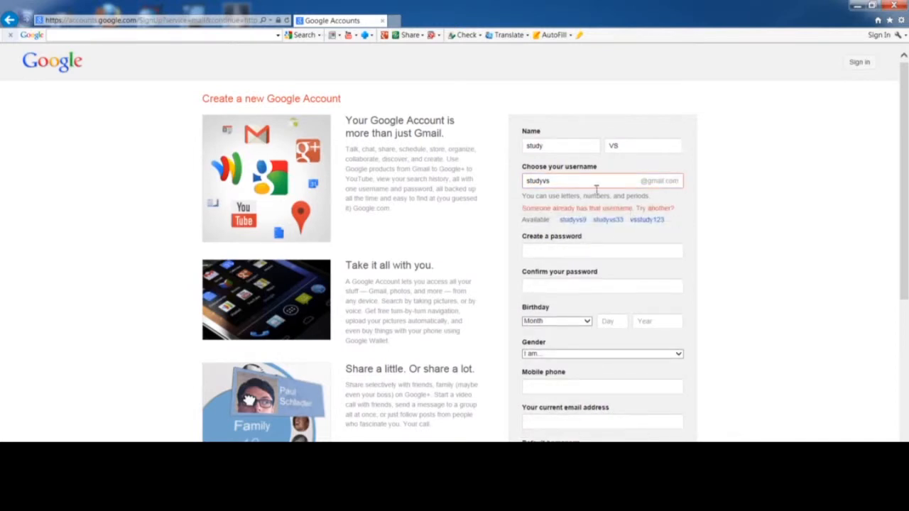
Try adding 1 to the end of the username, remove it again and recheck the availability of the plain username
{"action": "left_click", "coordinate": [548, 178]}
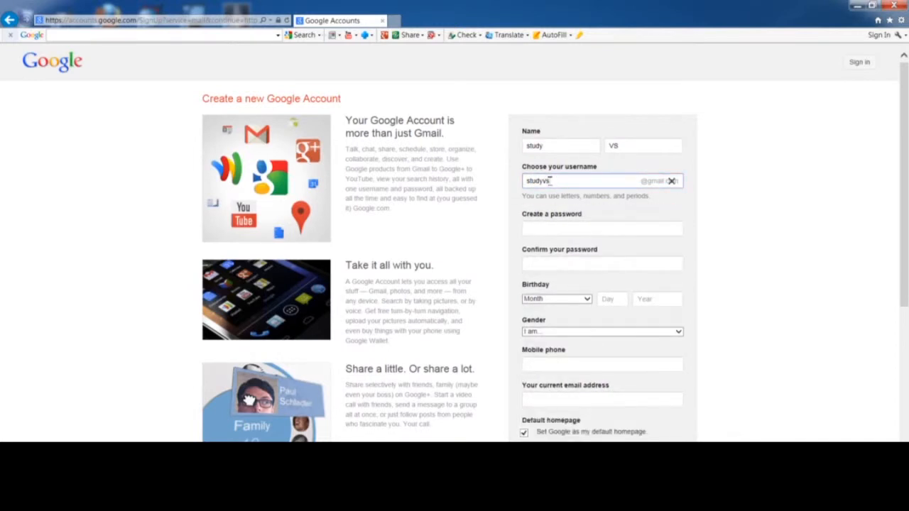
{"action": "type", "text": "1"}
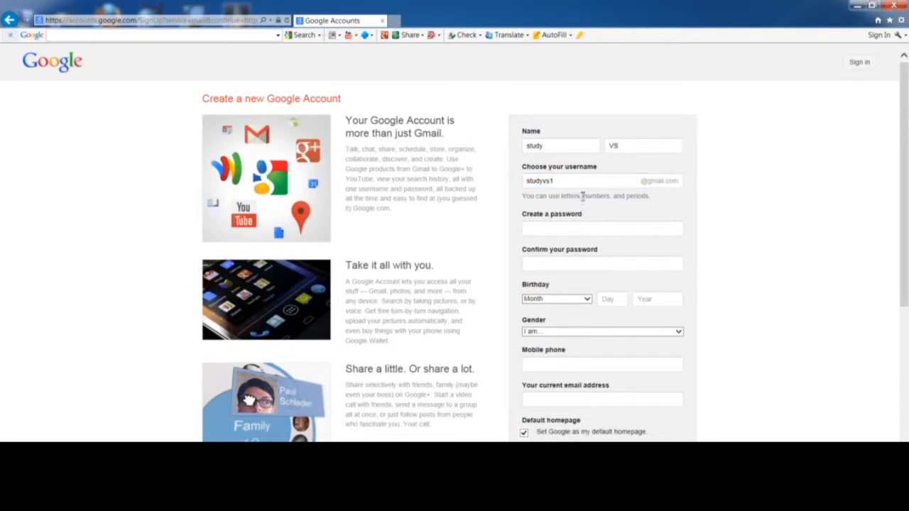
{"action": "left_click", "coordinate": [588, 183]}
{"action": "left_click", "coordinate": [678, 212]}
{"action": "left_click", "coordinate": [614, 182]}
{"action": "key", "text": "BackSpace"}
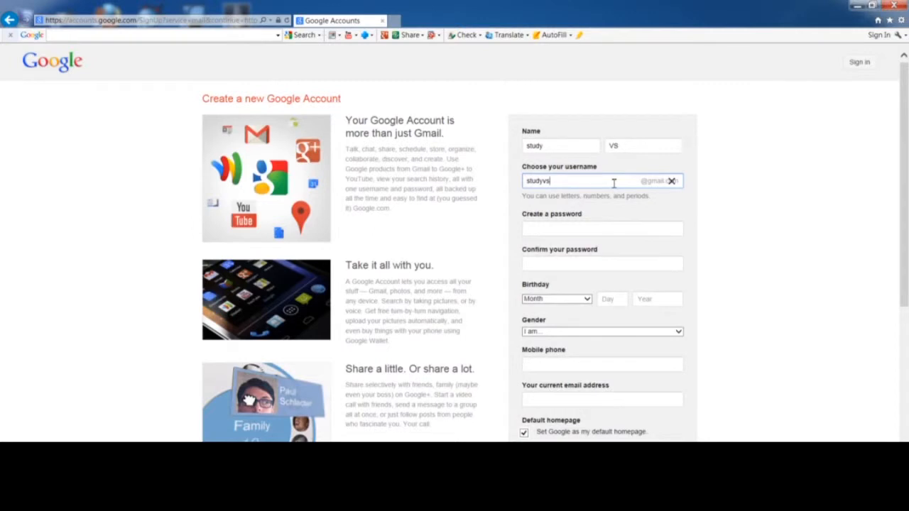
{"action": "left_click", "coordinate": [665, 202]}
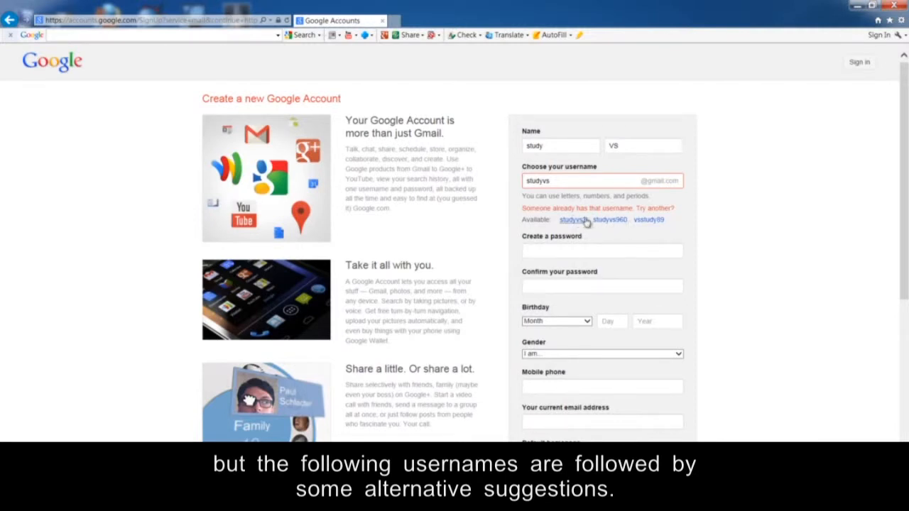
Take the first suggested username and replace its final digit with 1
{"action": "left_click", "coordinate": [579, 220]}
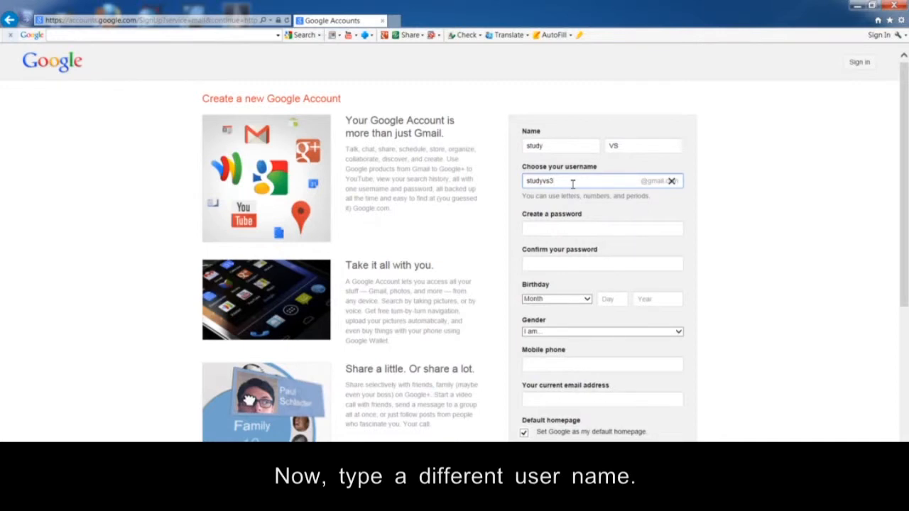
{"action": "key", "text": "BackSpace"}
{"action": "type", "text": "1"}
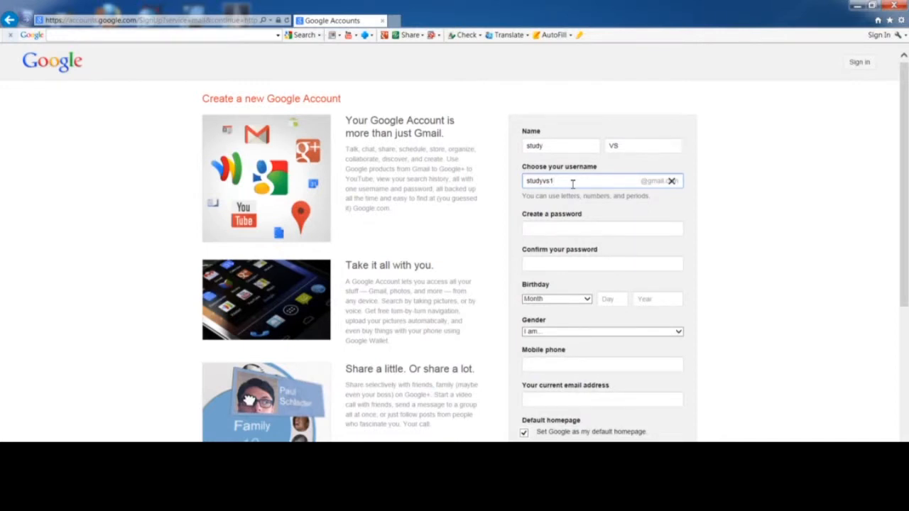
{"action": "left_click", "coordinate": [584, 194]}
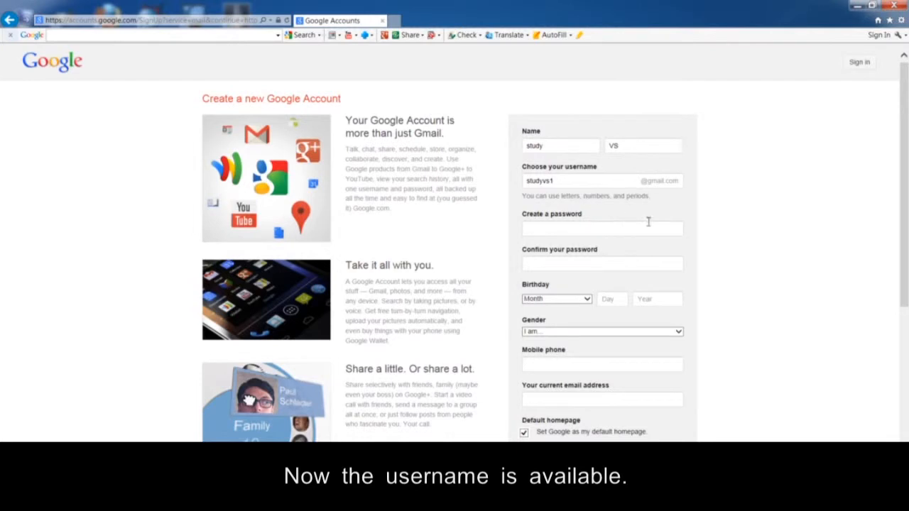
Create the new account's password and enter it again to confirm it
{"action": "left_click", "coordinate": [548, 227]}
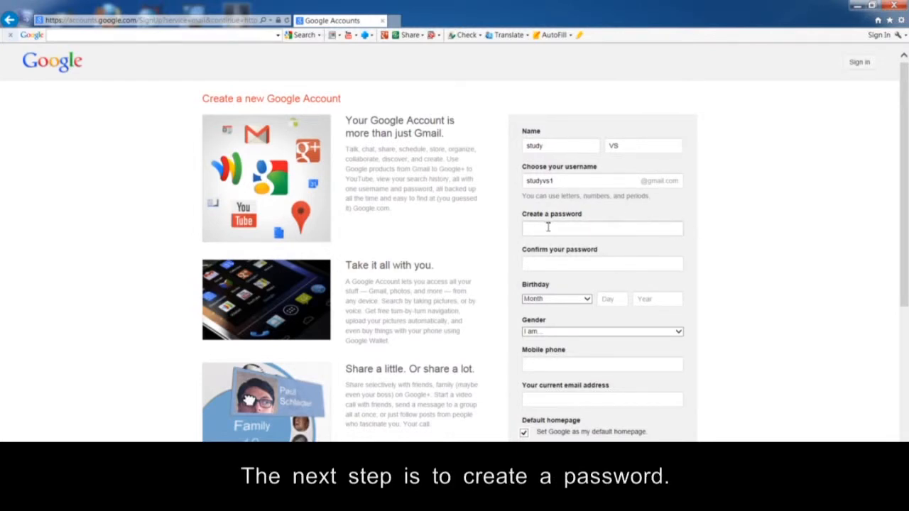
{"action": "type", "text": "s"}
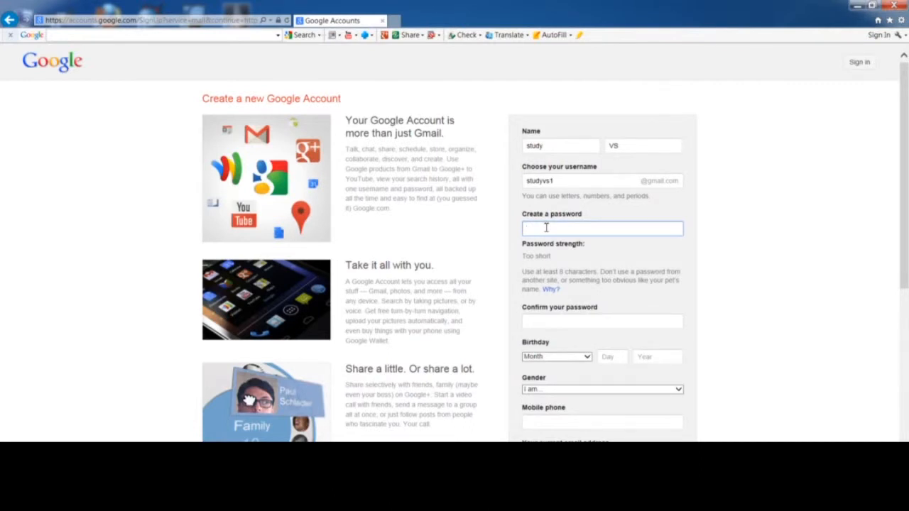
{"action": "type", "text": "••••••••"}
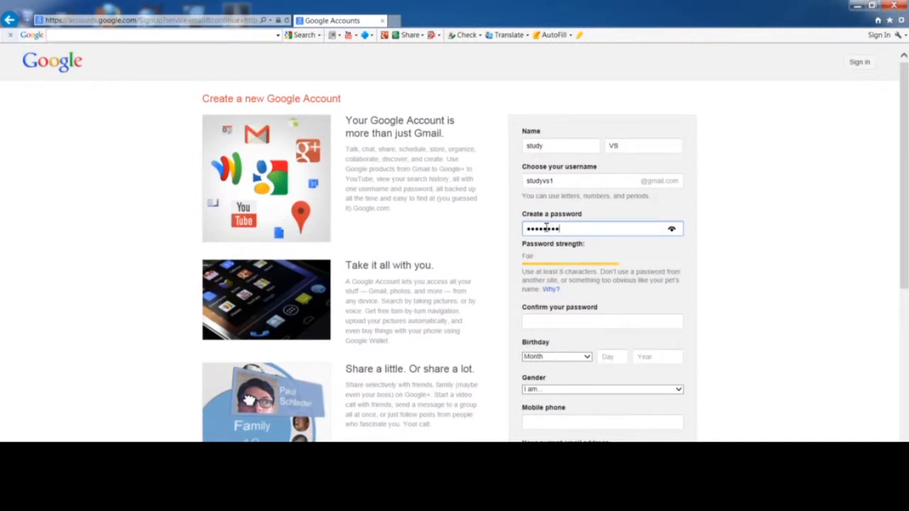
{"action": "left_click", "coordinate": [652, 289]}
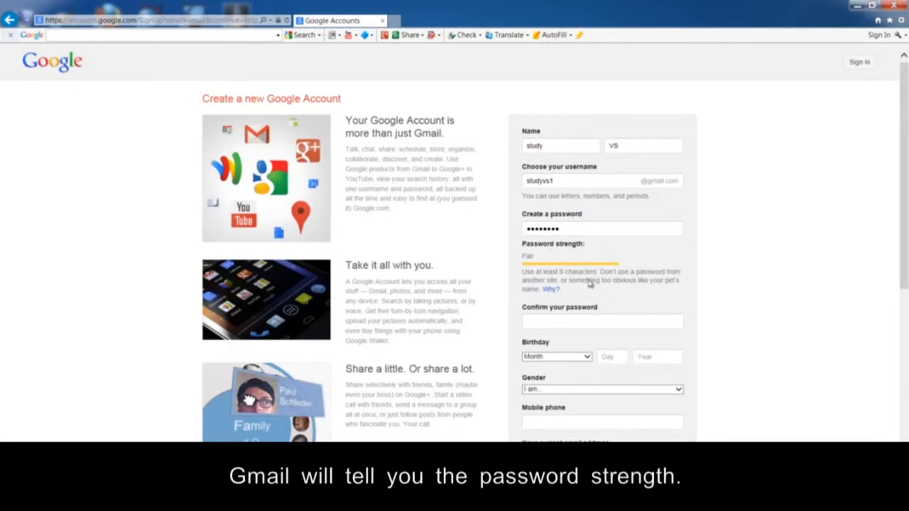
{"action": "left_click", "coordinate": [579, 322]}
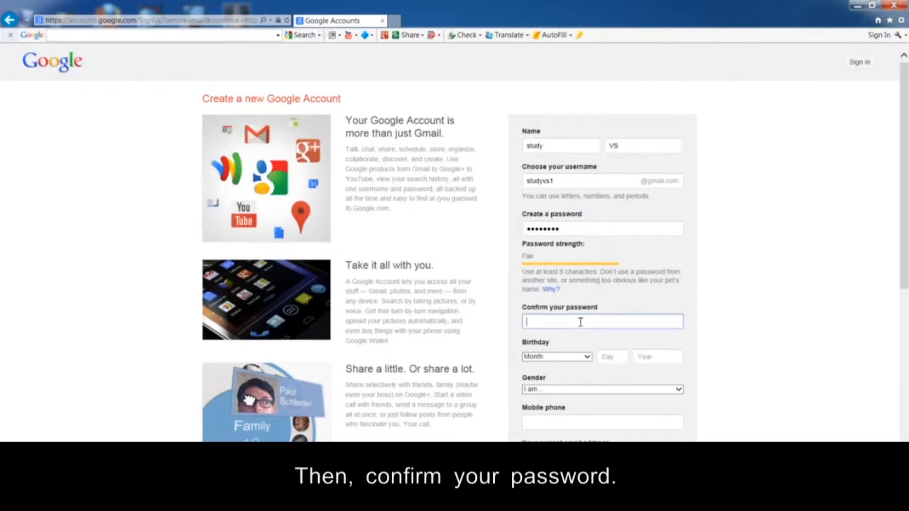
{"action": "type", "text": "••••••••"}
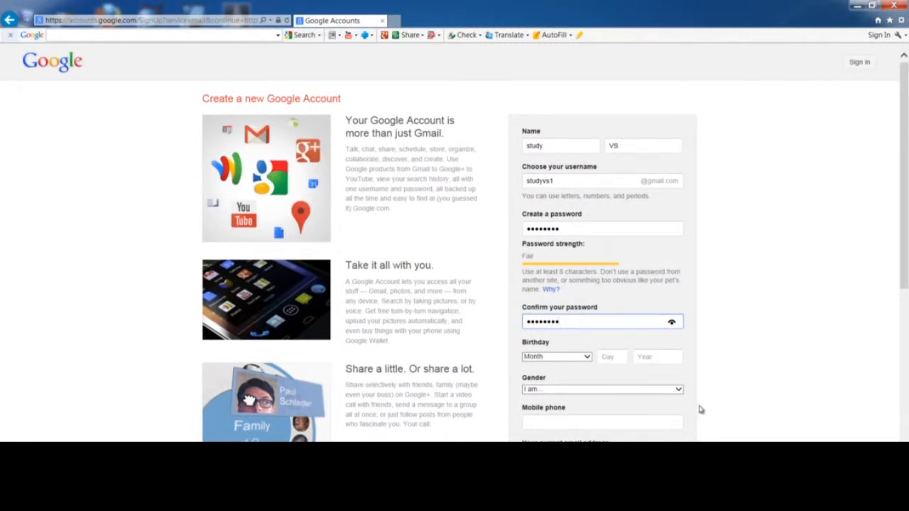
Choose the birth month in the registration form's Birthday section
{"action": "scroll", "coordinate": [787, 379], "scroll_direction": "down", "scroll_amount": 5}
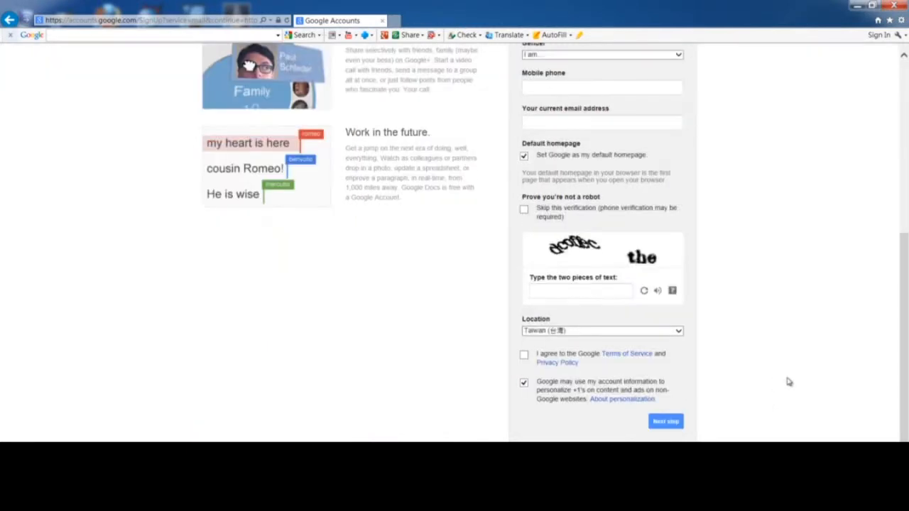
{"action": "left_click_drag", "start_coordinate": [903, 289], "coordinate": [904, 190]}
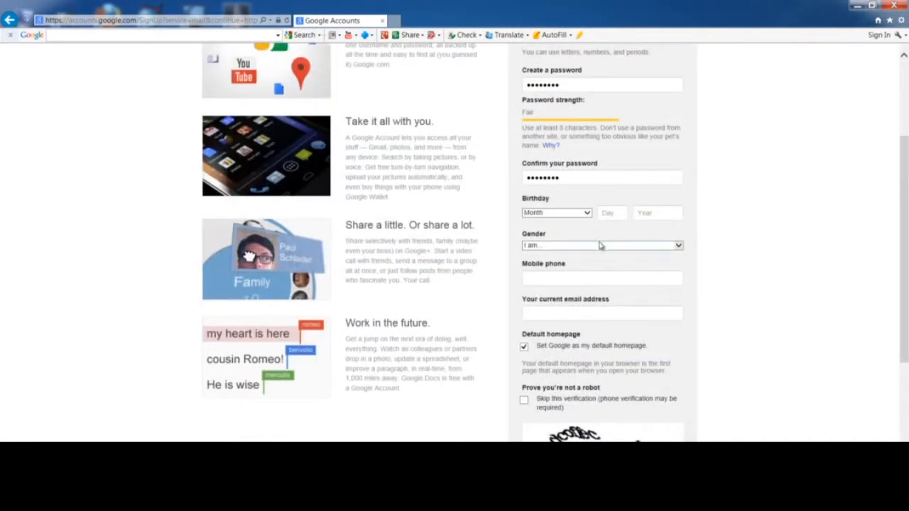
{"action": "left_click", "coordinate": [588, 213]}
{"action": "left_click", "coordinate": [589, 213]}
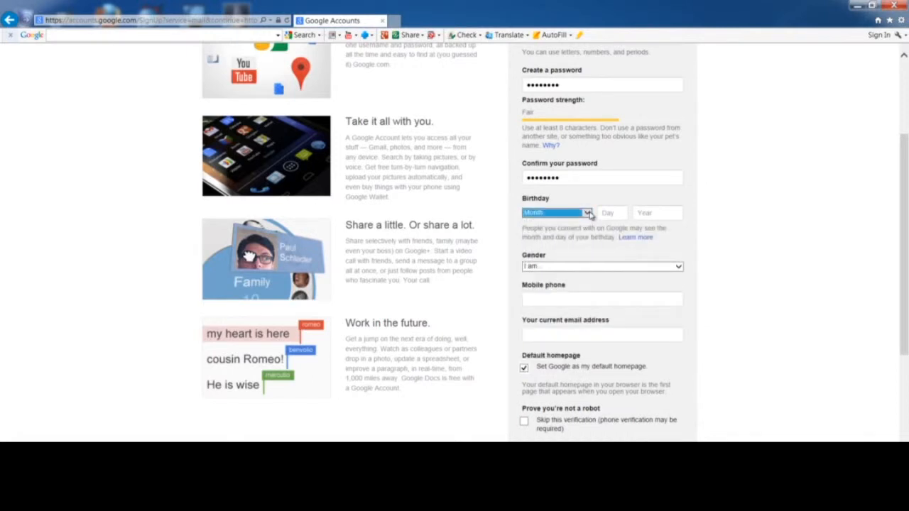
{"action": "left_click", "coordinate": [588, 213]}
{"action": "left_click", "coordinate": [588, 213]}
{"action": "left_click", "coordinate": [719, 300]}
{"action": "left_click", "coordinate": [588, 213]}
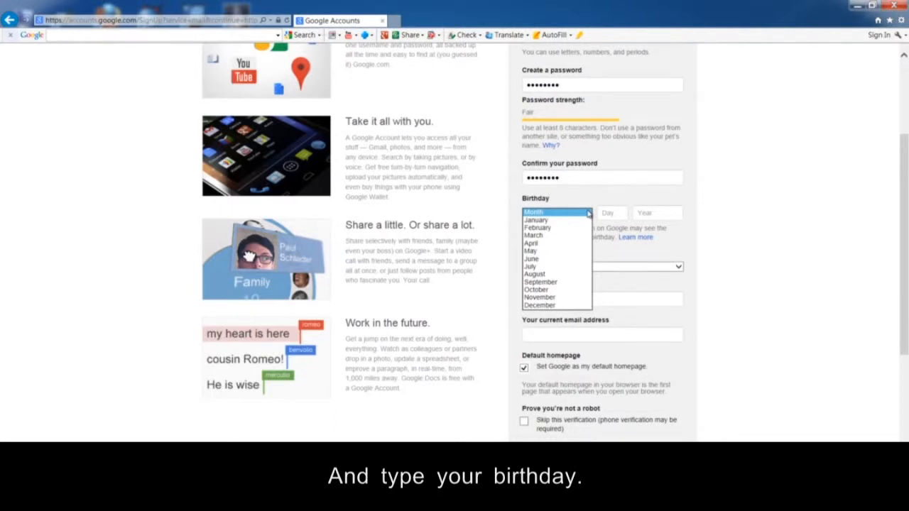
{"action": "left_click", "coordinate": [566, 242]}
Fill in the day and year of birth in the Birthday section
{"action": "left_click", "coordinate": [612, 212]}
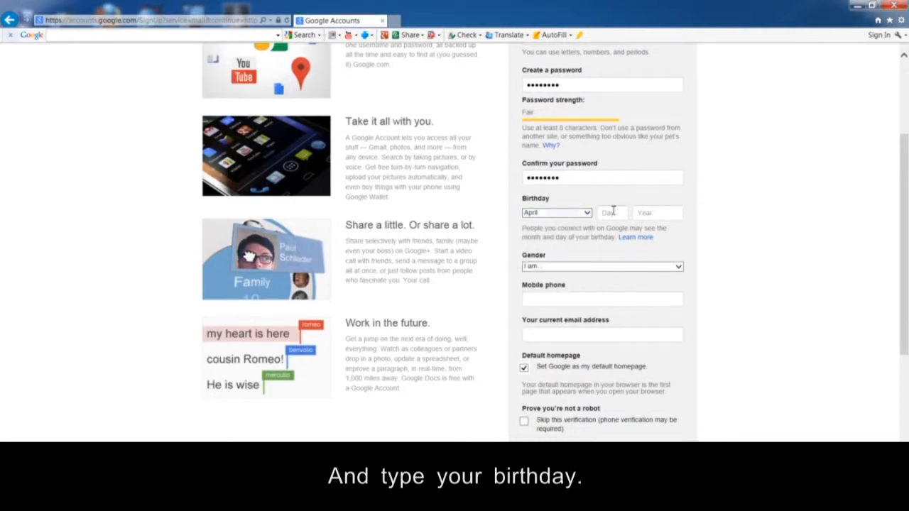
{"action": "type", "text": "1"}
{"action": "left_click", "coordinate": [646, 213]}
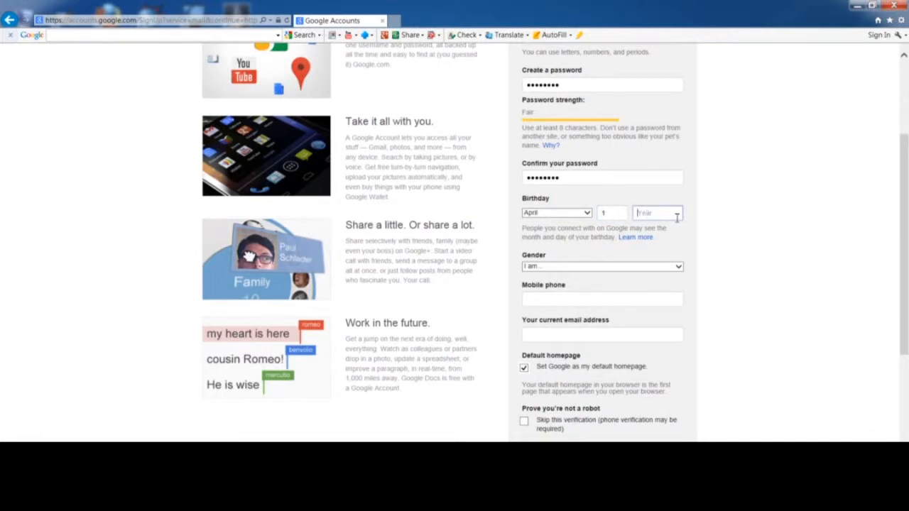
{"action": "type", "text": "1"}
{"action": "type", "text": "9"}
{"action": "type", "text": "88"}
{"action": "left_click", "coordinate": [645, 254]}
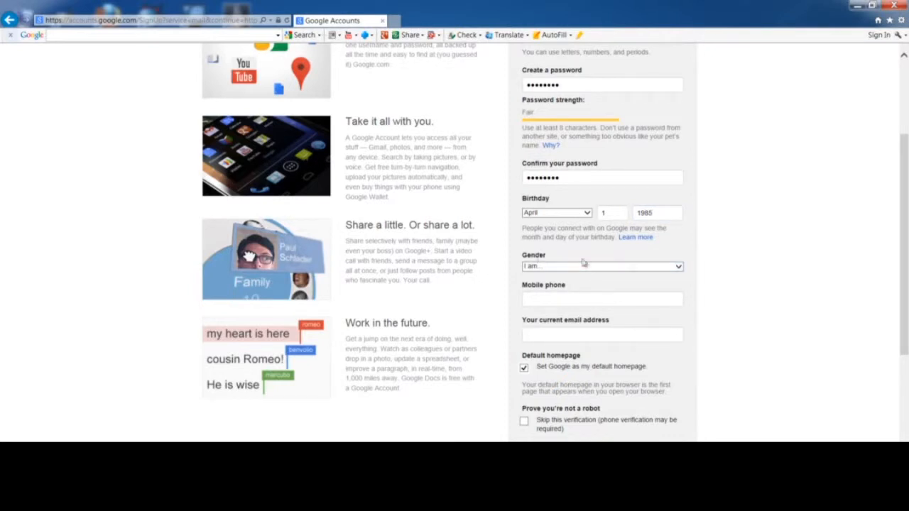
Set the gender to Female and enter the mobile phone number
{"action": "left_click", "coordinate": [678, 267]}
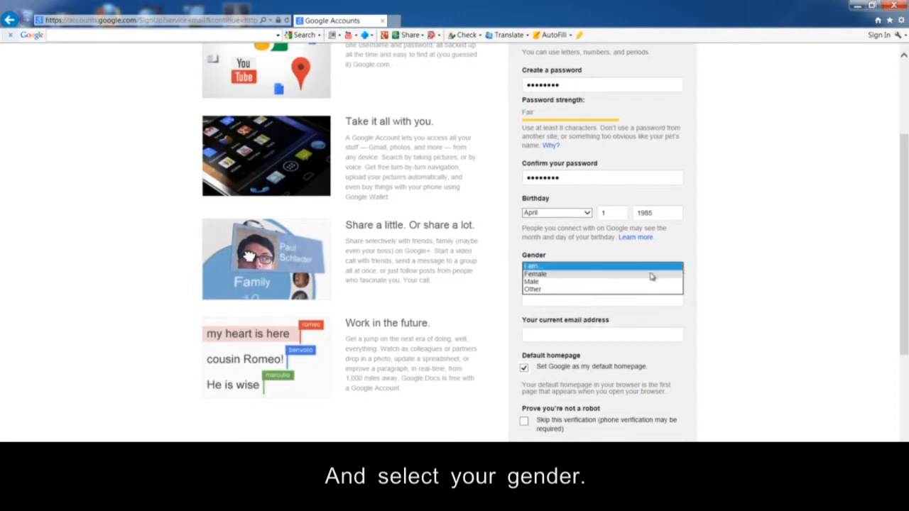
{"action": "left_click", "coordinate": [650, 275]}
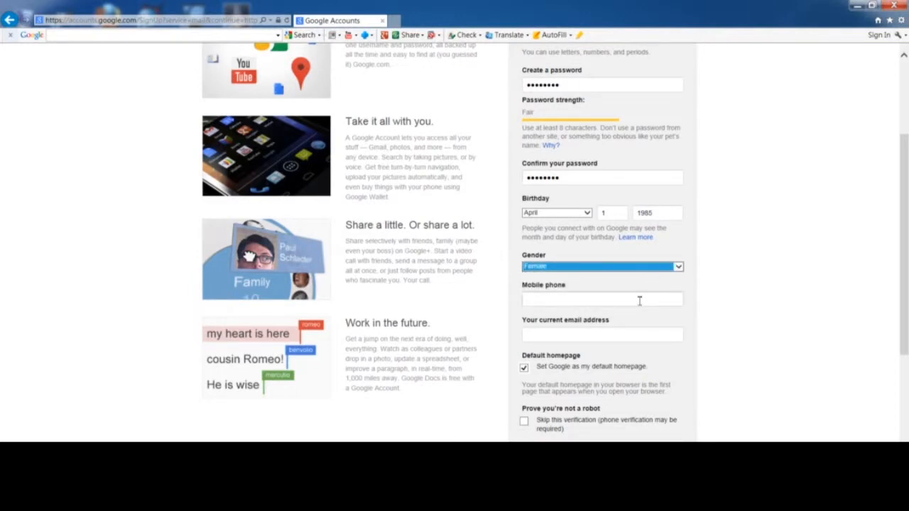
{"action": "left_click", "coordinate": [639, 299]}
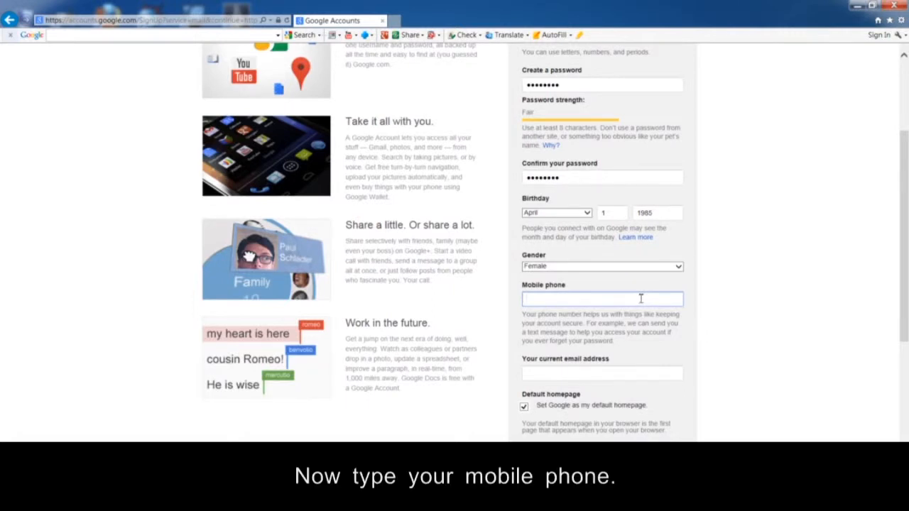
{"action": "type", "text": "09"}
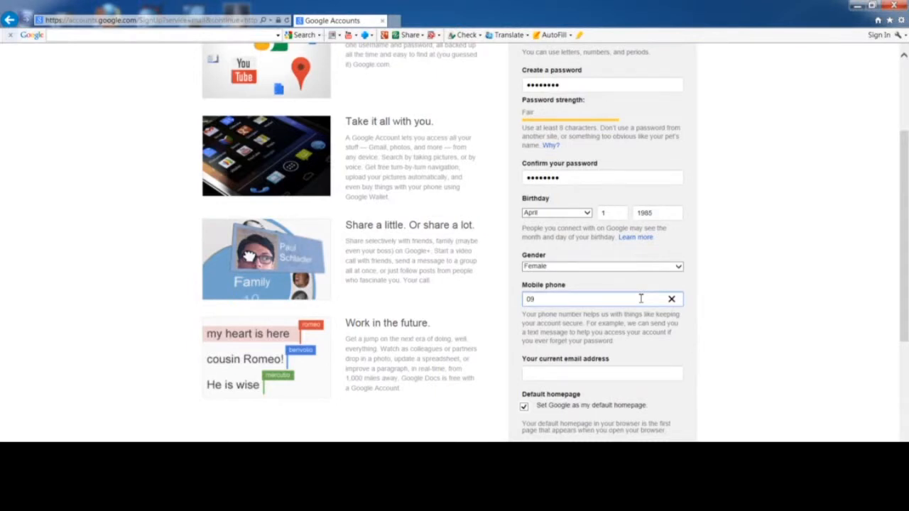
{"action": "type", "text": "12345678"}
Fill in the current email address with the account holder's existing Gmail address
{"action": "left_click", "coordinate": [639, 374]}
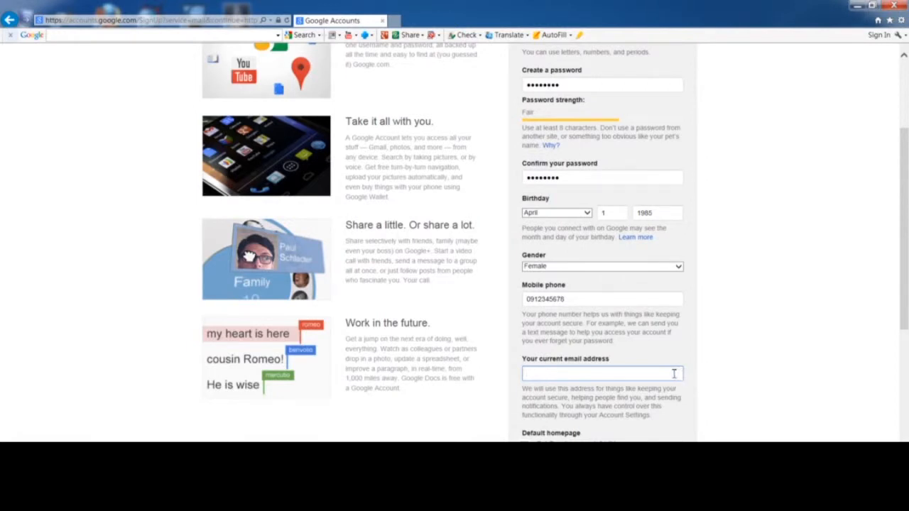
{"action": "left_click", "coordinate": [797, 371]}
Choose to skip the robot verification, accepting that phone verification may be required
{"action": "scroll", "coordinate": [797, 371], "scroll_direction": "down", "scroll_amount": 5}
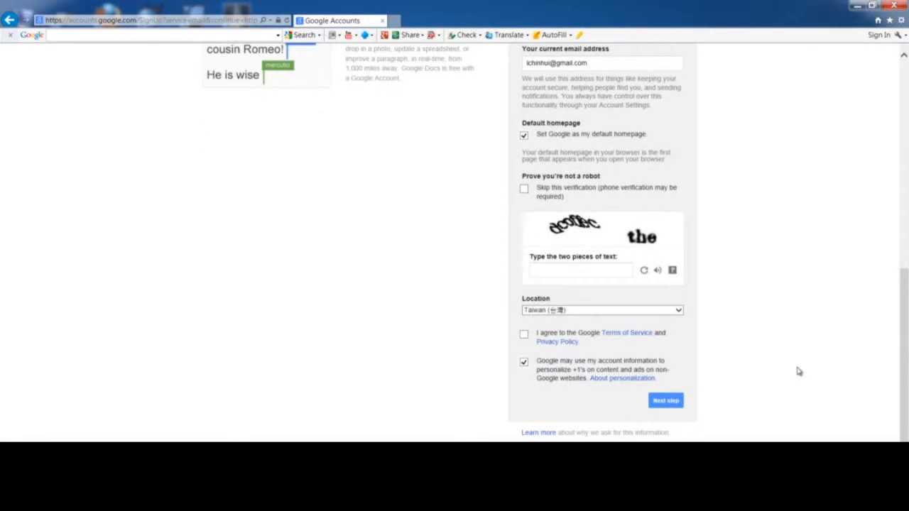
{"action": "left_click_drag", "start_coordinate": [895, 338], "coordinate": [898, 268]}
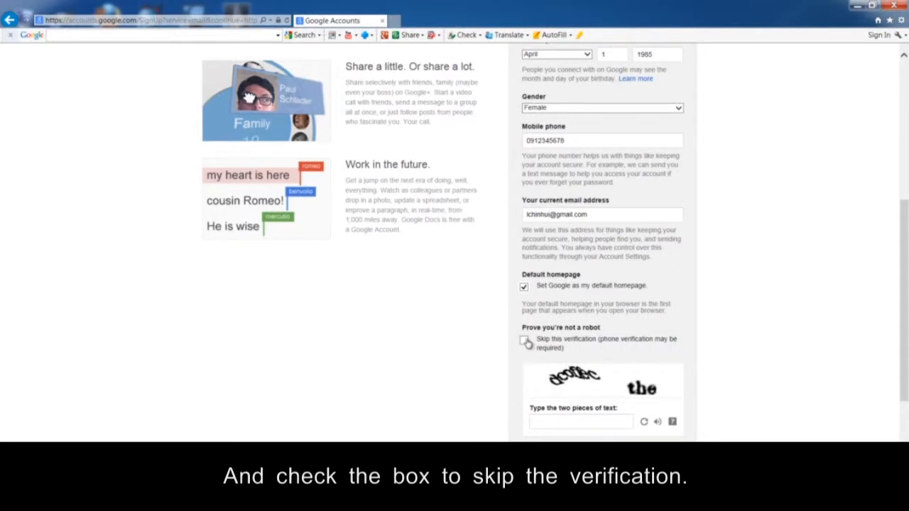
{"action": "left_click", "coordinate": [525, 341]}
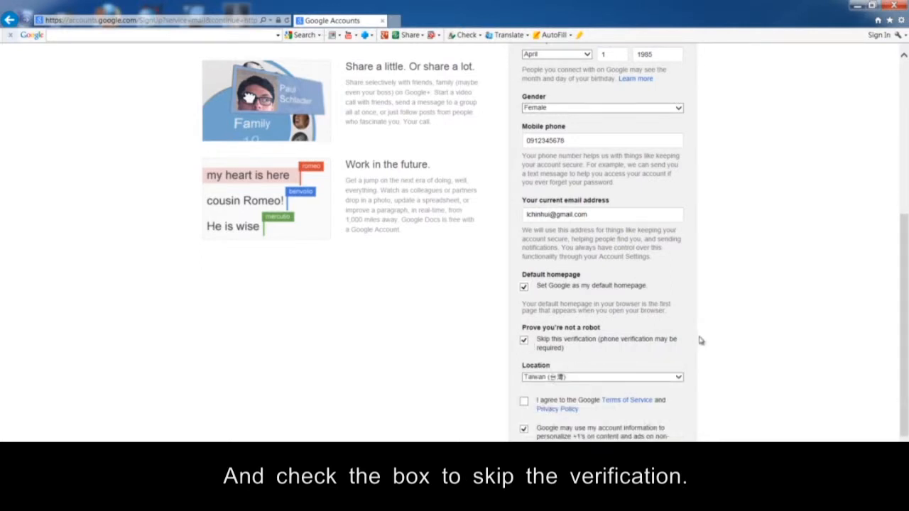
Select Taiwan as the location and agree to the Google Terms of Service and Privacy Policy
{"action": "scroll", "coordinate": [699, 341], "scroll_direction": "down", "scroll_amount": 2}
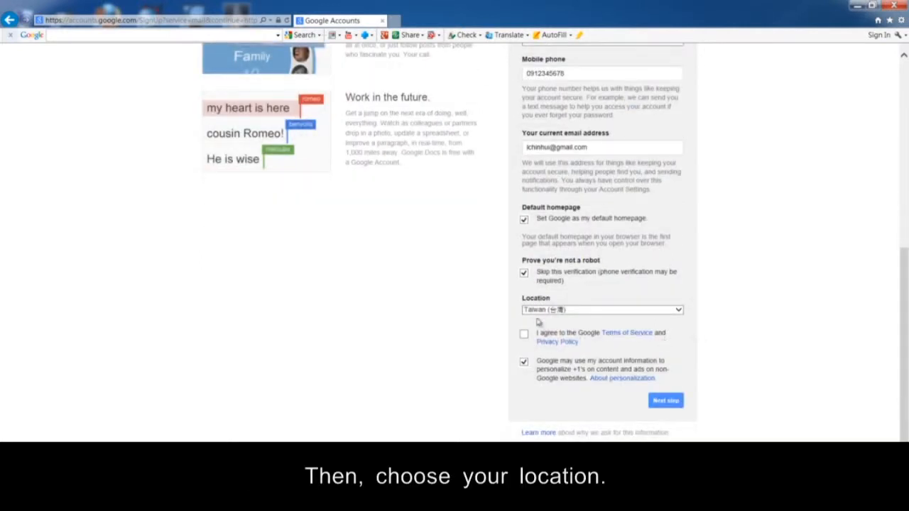
{"action": "left_click", "coordinate": [607, 310]}
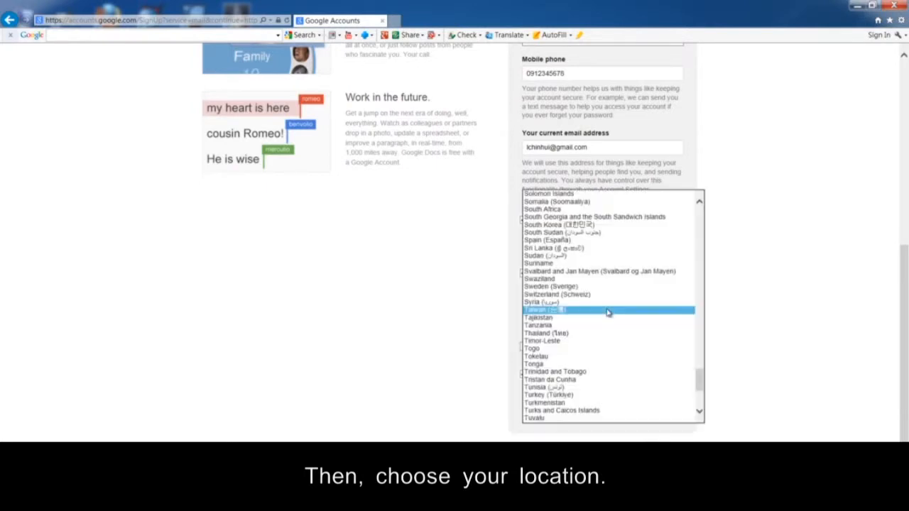
{"action": "left_click", "coordinate": [608, 310]}
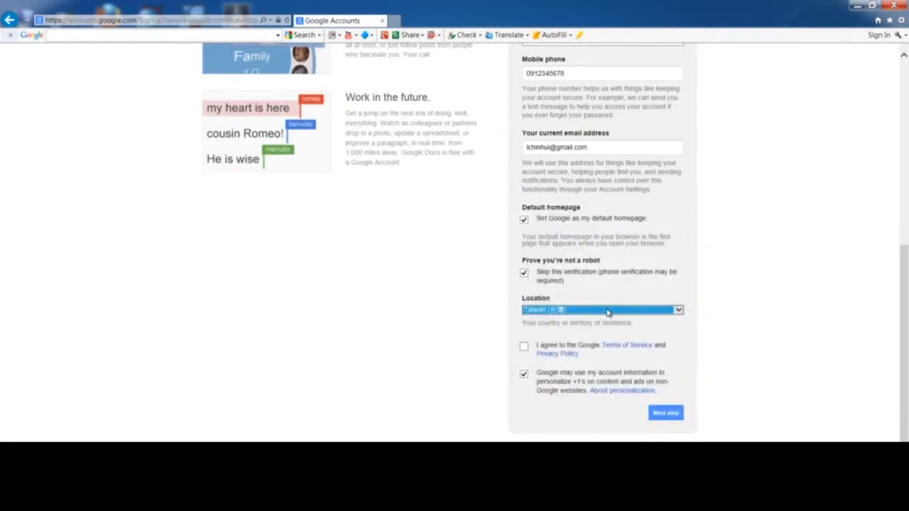
{"action": "left_click", "coordinate": [742, 313]}
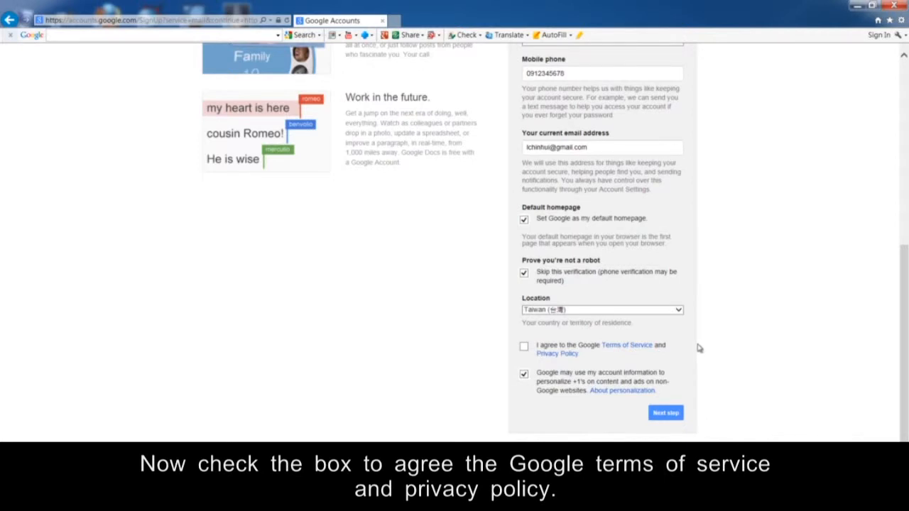
{"action": "left_click", "coordinate": [525, 347]}
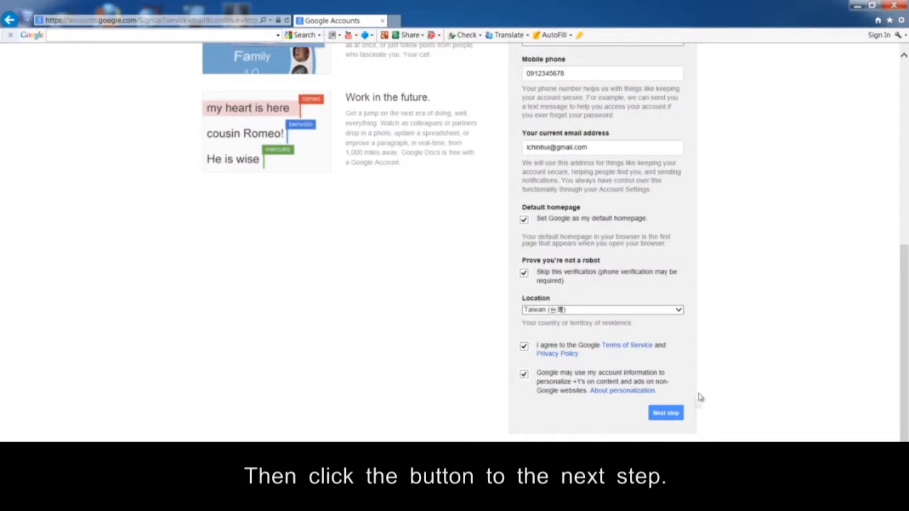
{"action": "left_click", "coordinate": [667, 412]}
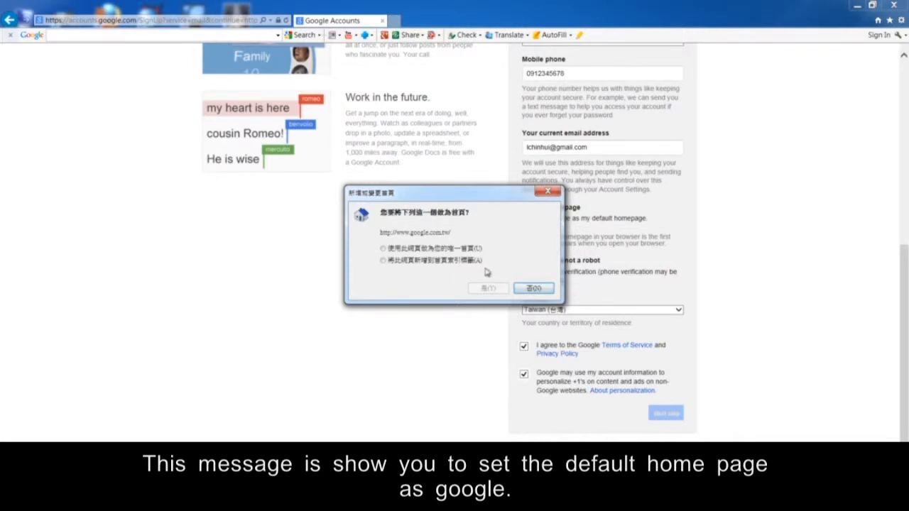
{"action": "left_click", "coordinate": [480, 250]}
{"action": "left_click", "coordinate": [487, 289]}
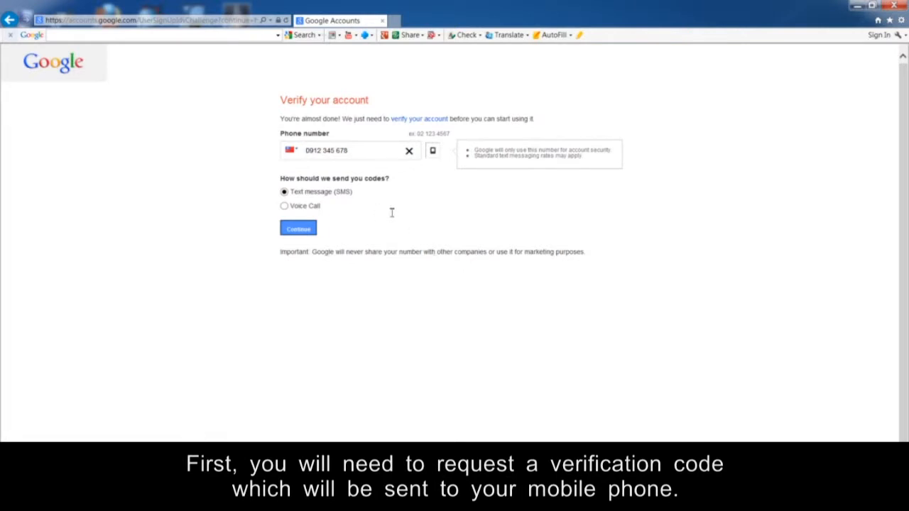
Request the verification code by text message (SMS) and enter the received code to verify the account
{"action": "left_click", "coordinate": [361, 153]}
{"action": "left_click_drag", "start_coordinate": [362, 152], "coordinate": [310, 154]}
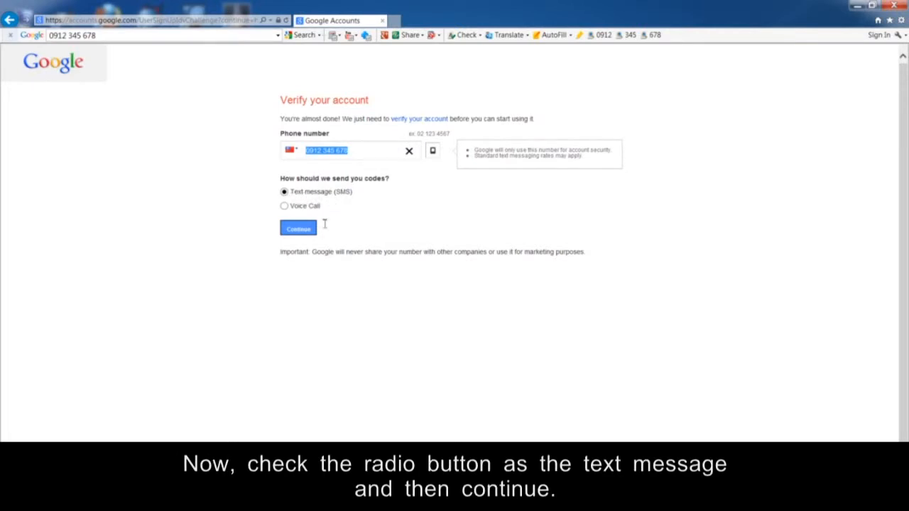
{"action": "left_click", "coordinate": [301, 231]}
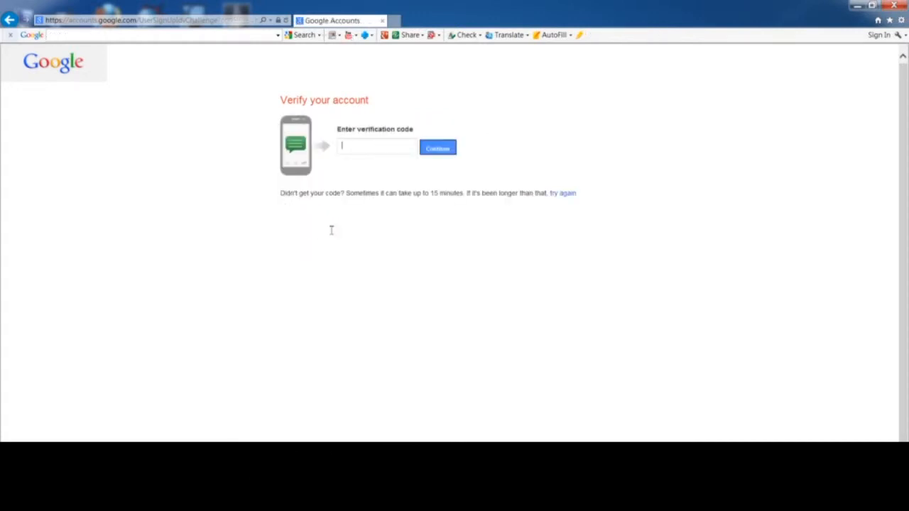
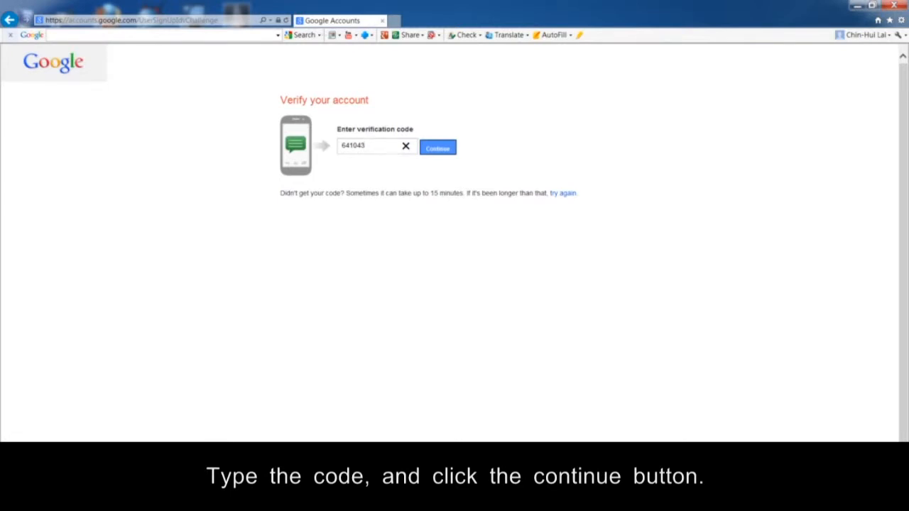
{"action": "left_click", "coordinate": [438, 148]}
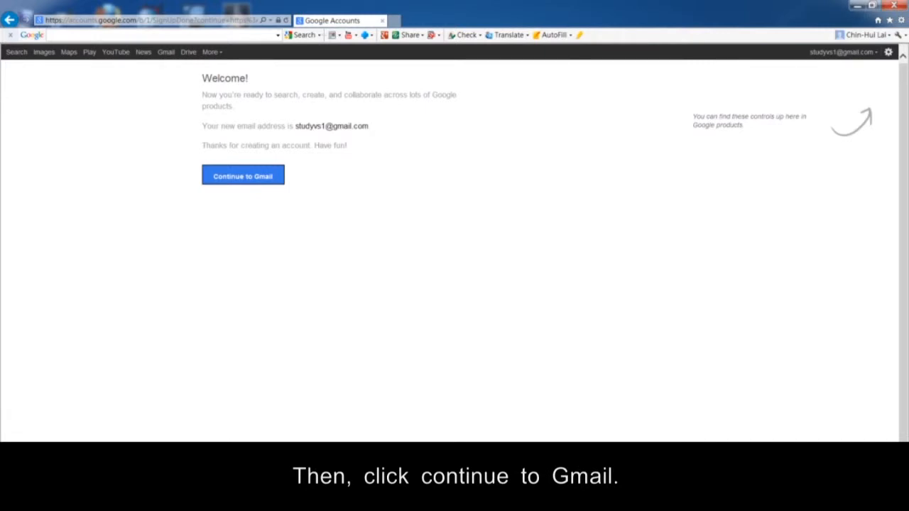
Continue to Gmail and dismiss the welcome tour and the reminder about taking it again
{"action": "left_click", "coordinate": [243, 175]}
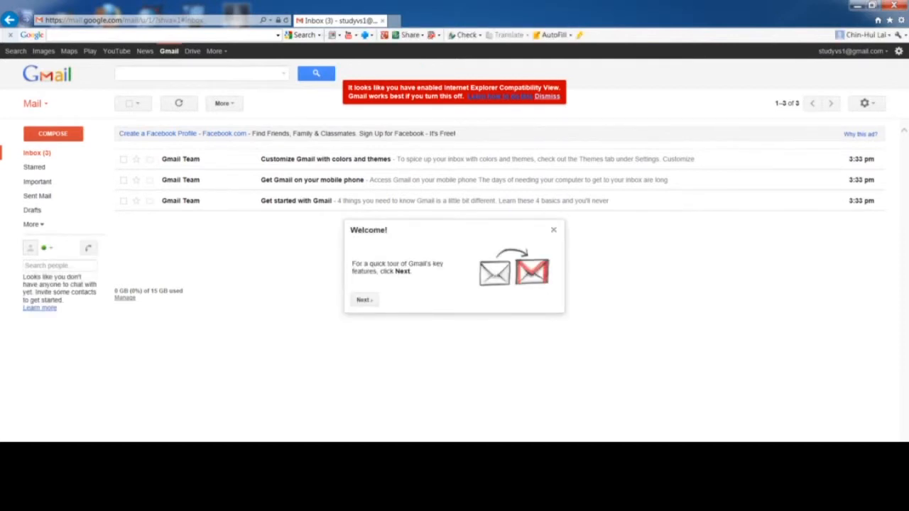
{"action": "left_click", "coordinate": [553, 229]}
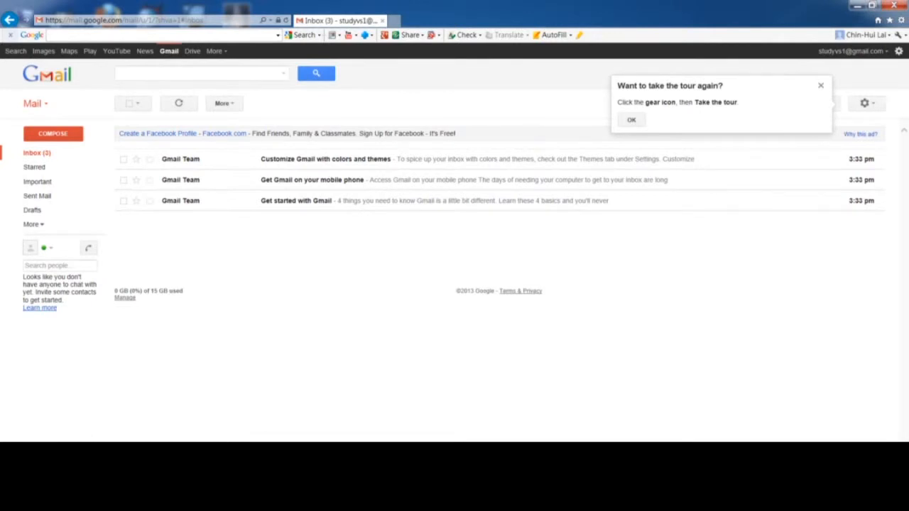
{"action": "left_click", "coordinate": [819, 85]}
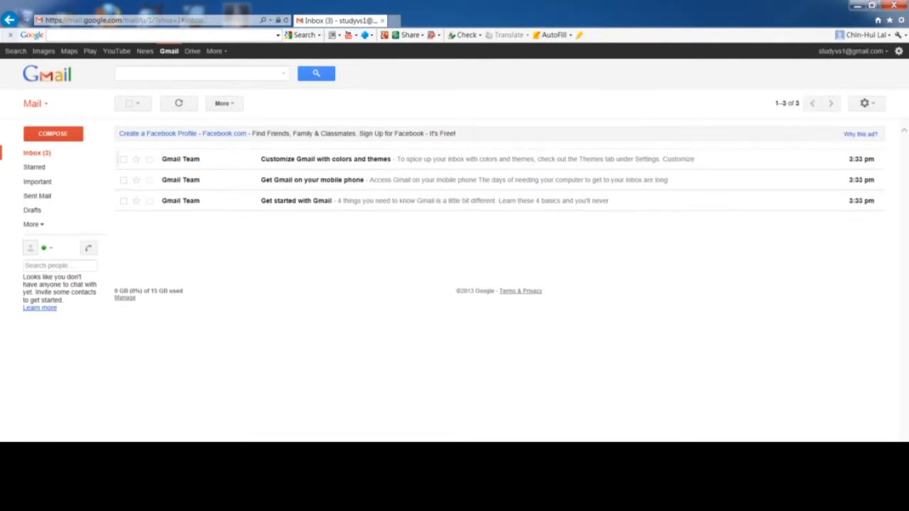
Open the "Get started with Gmail" message twice, returning to the inbox each time
{"action": "key", "text": "j"}
{"action": "key", "text": "j"}
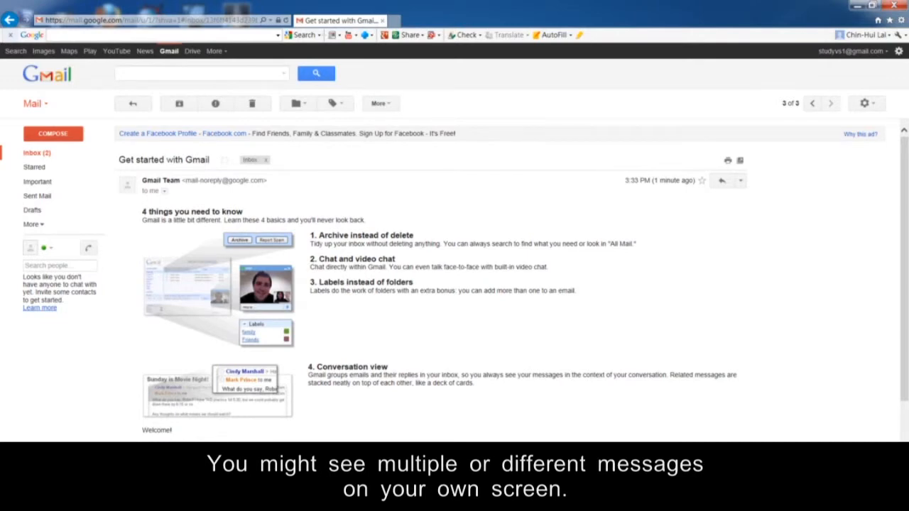
{"action": "left_click", "coordinate": [132, 103]}
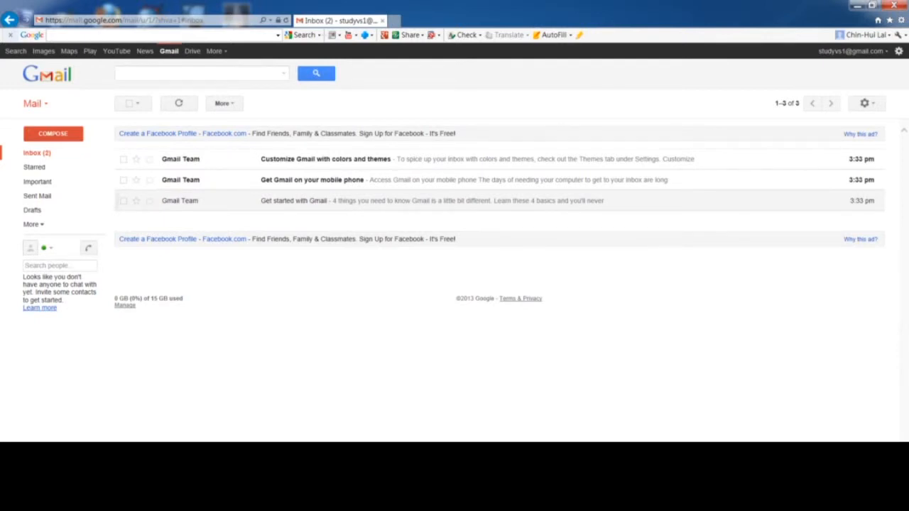
{"action": "left_click", "coordinate": [294, 201]}
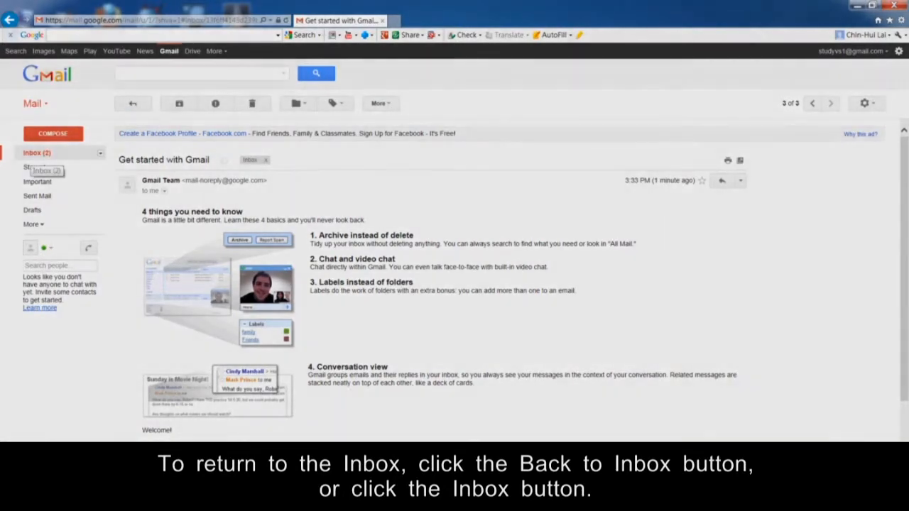
{"action": "left_click", "coordinate": [31, 153]}
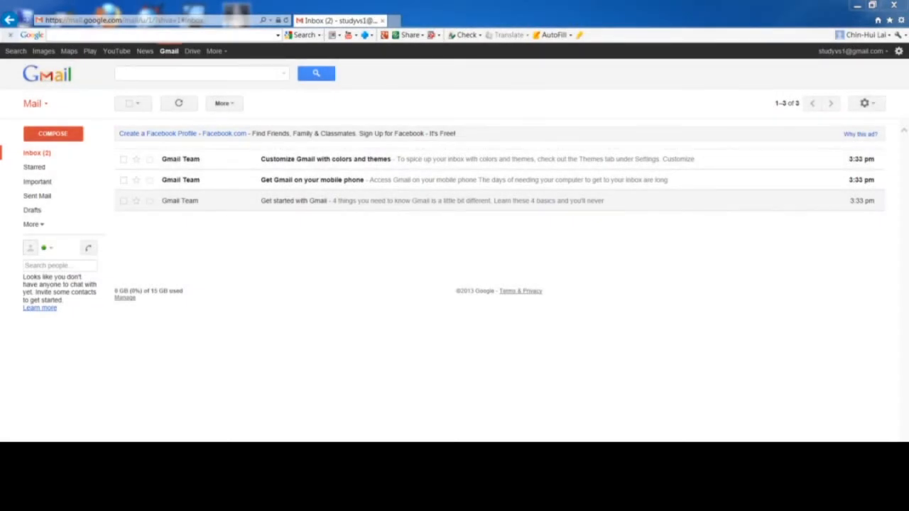
Start a new email addressed to the account's own Gmail address with the subject "vacation"
{"action": "left_click", "coordinate": [46, 136]}
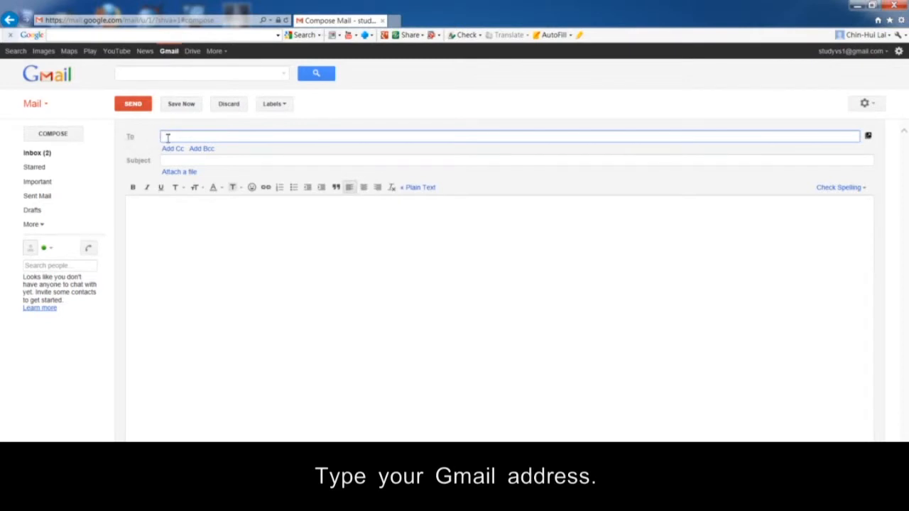
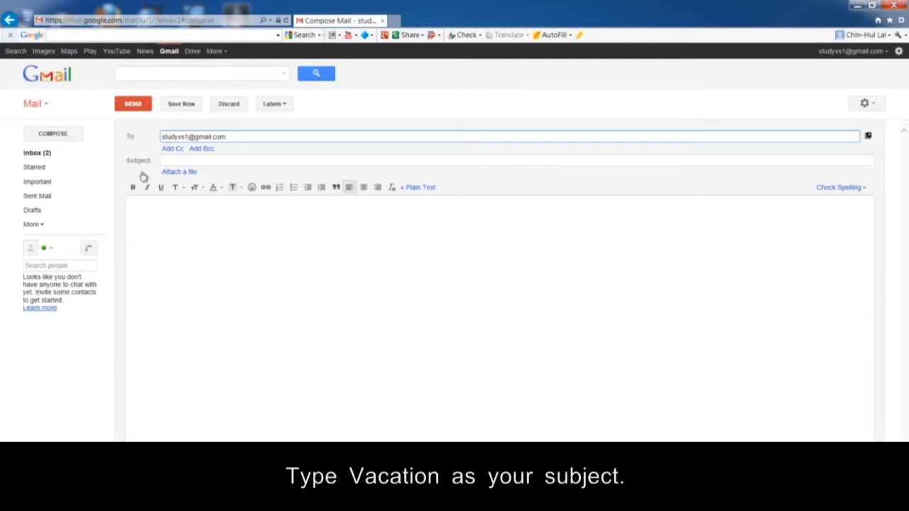
{"action": "left_click", "coordinate": [188, 161]}
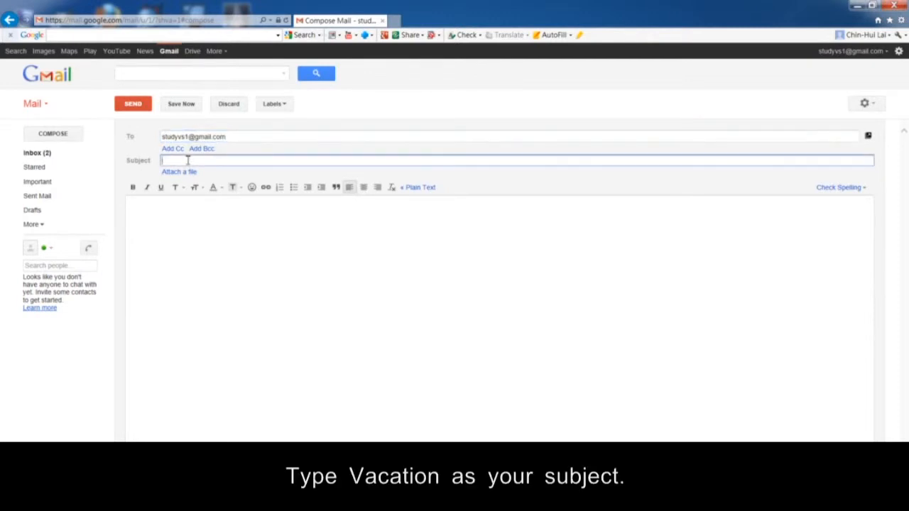
{"action": "type", "text": "vacation"}
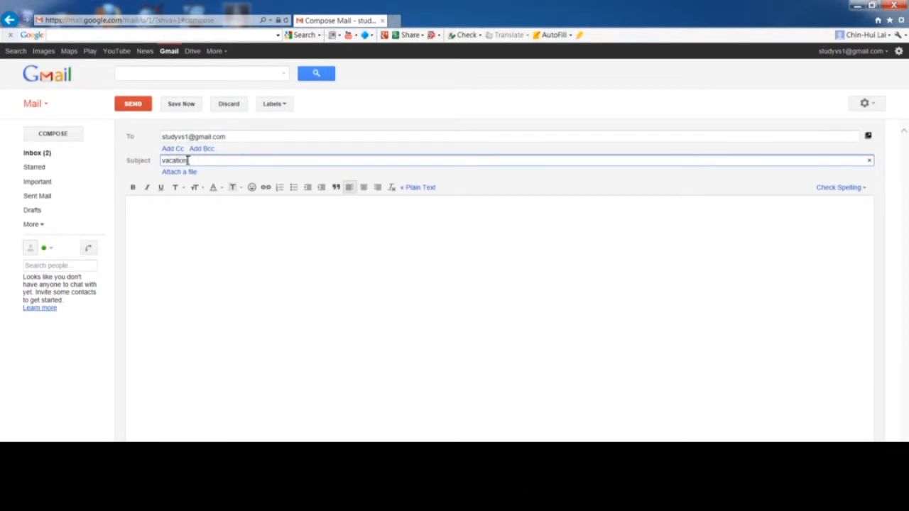
Write "I am leaving tomorrow for a two week vacation." in the message body
{"action": "left_click", "coordinate": [229, 236]}
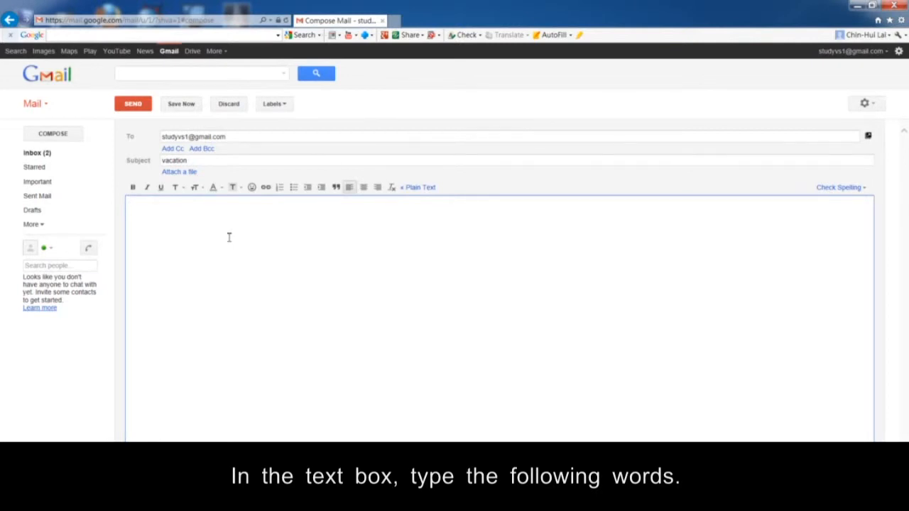
{"action": "type", "text": "I am leaving "}
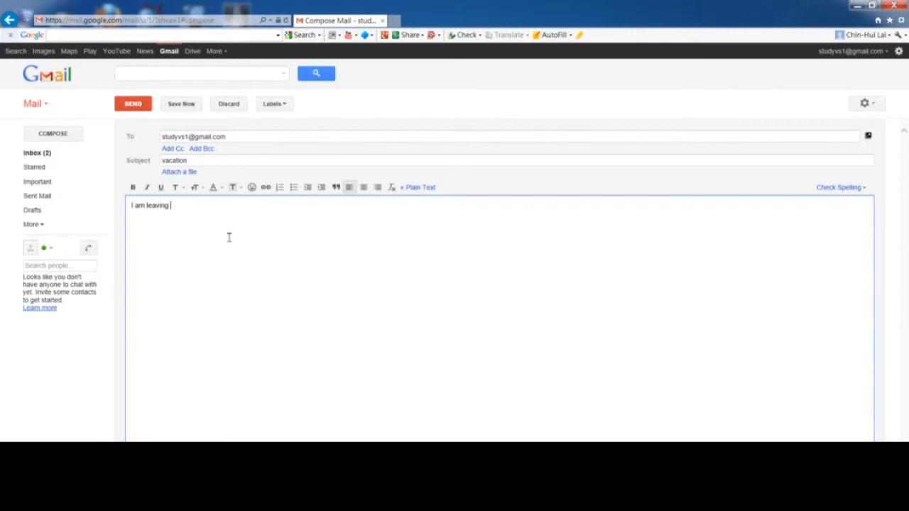
{"action": "type", "text": "tomorrow for a two week vacatio"}
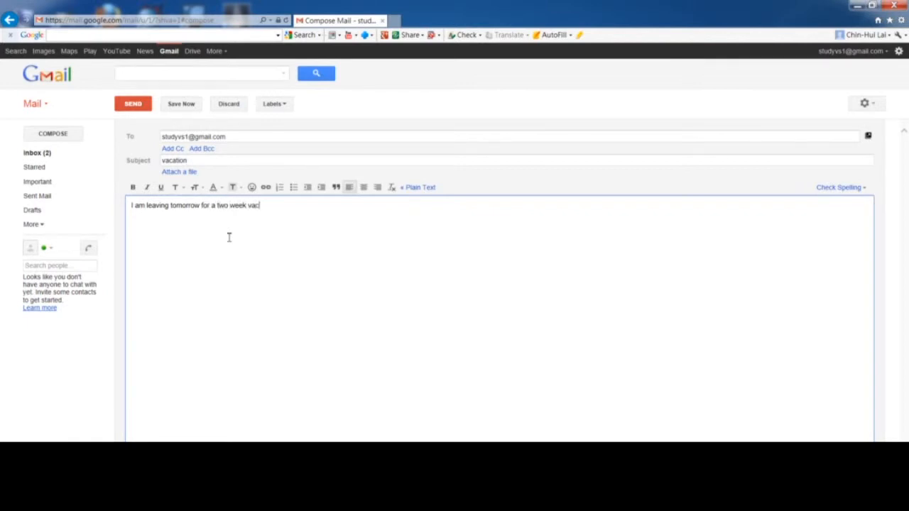
{"action": "type", "text": "n."}
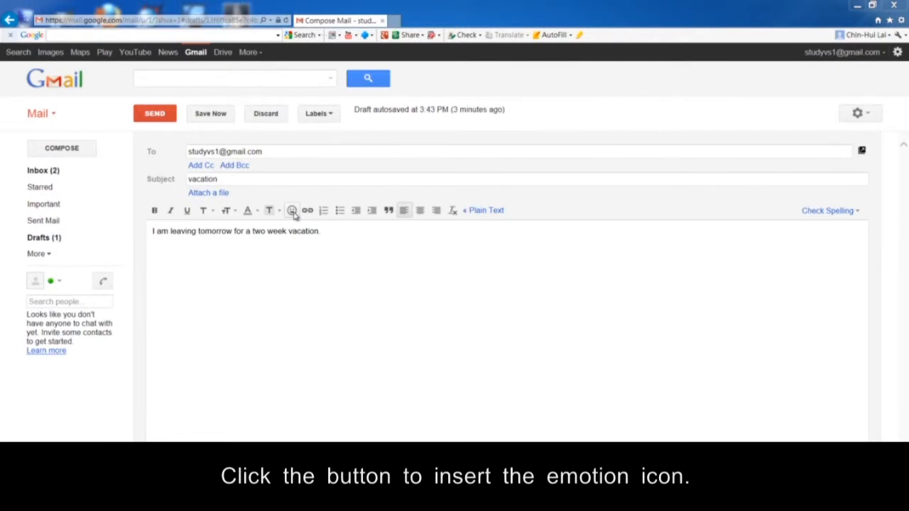
Insert a blue emoticon and the wide yellow emoticon after the sentence, and hide the emoticon picker
{"action": "left_click", "coordinate": [292, 211]}
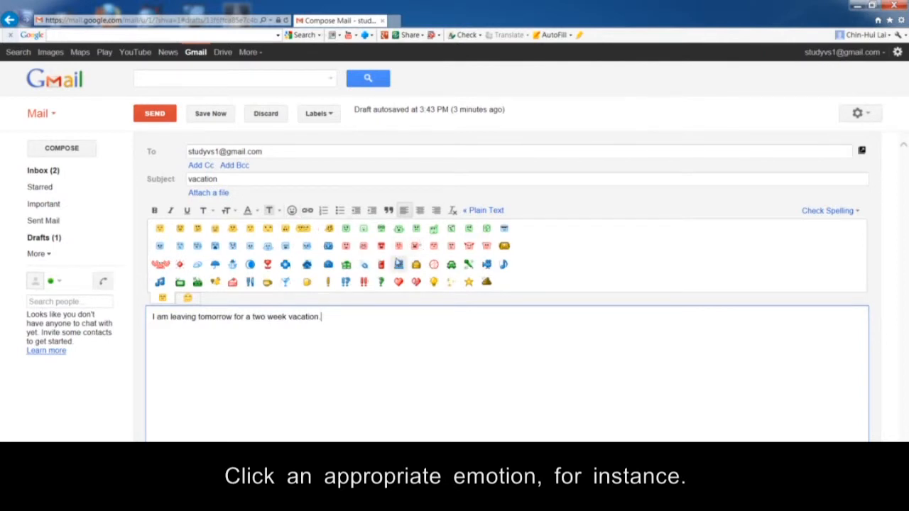
{"action": "left_click", "coordinate": [398, 264]}
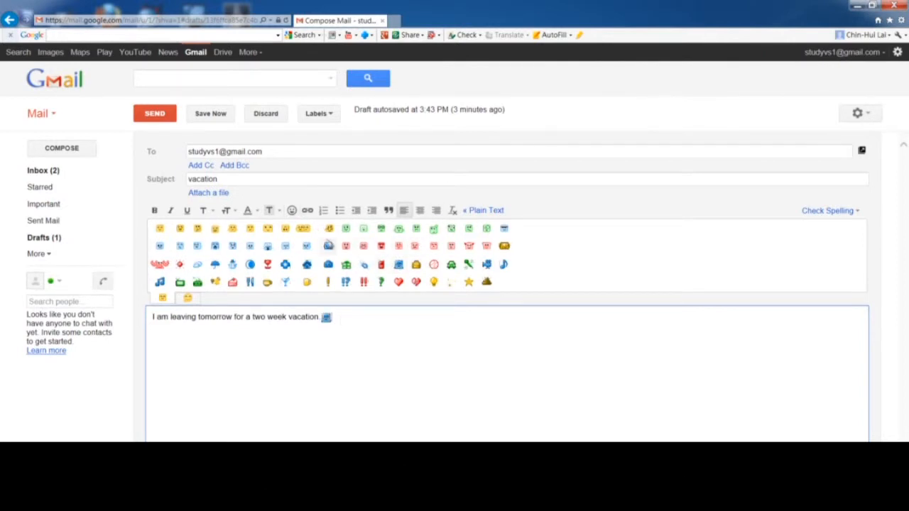
{"action": "left_click", "coordinate": [300, 229]}
{"action": "left_click", "coordinate": [310, 229]}
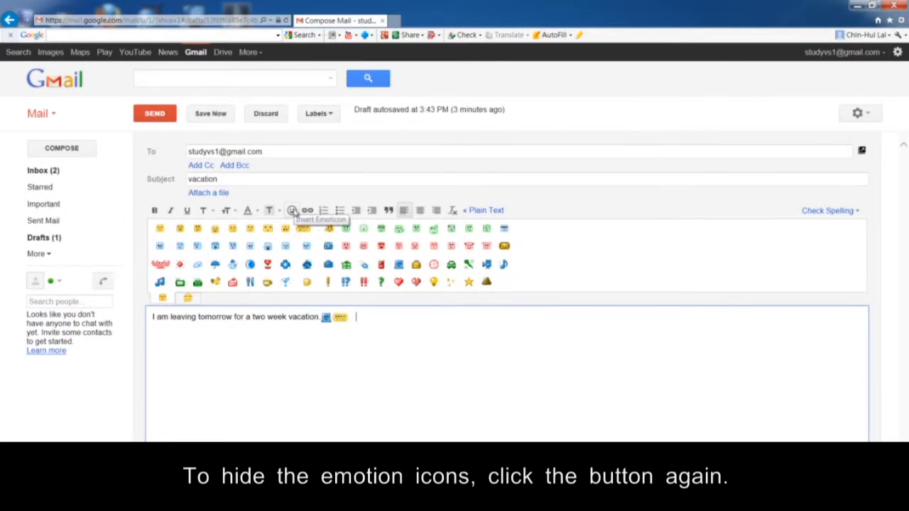
{"action": "left_click", "coordinate": [293, 211]}
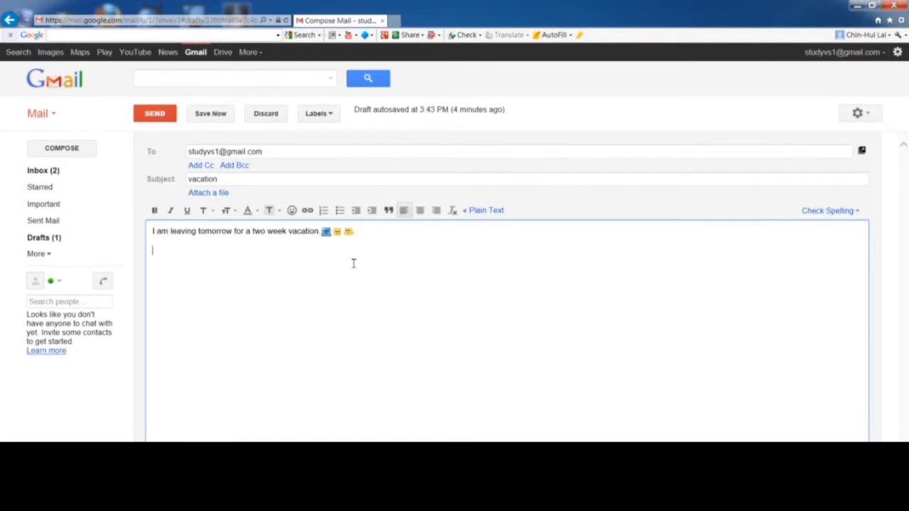
Add the deliberately misspelled closing lines "kind regords," and "your nam" below the sentence
{"action": "key", "text": "Return"}
{"action": "key", "text": "Return"}
{"action": "type", "text": "kind regords,"}
{"action": "key", "text": "Return"}
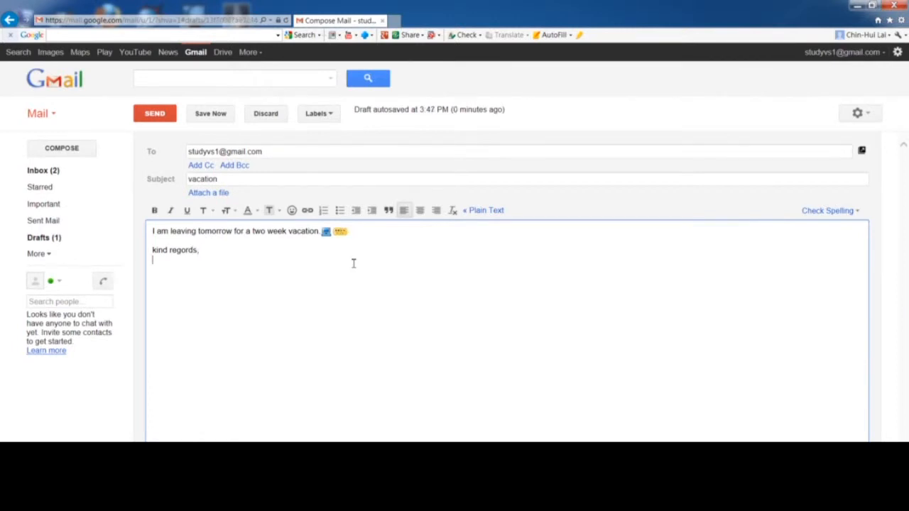
{"action": "type", "text": "your nam"}
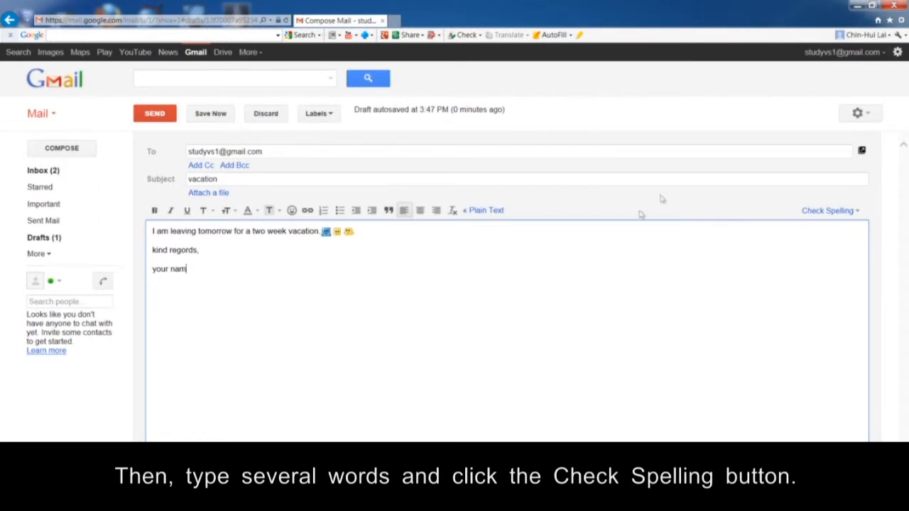
Spell-check the message, replacing "regords" with "regards" and "nam" with "name", and finish the check
{"action": "left_click", "coordinate": [825, 210]}
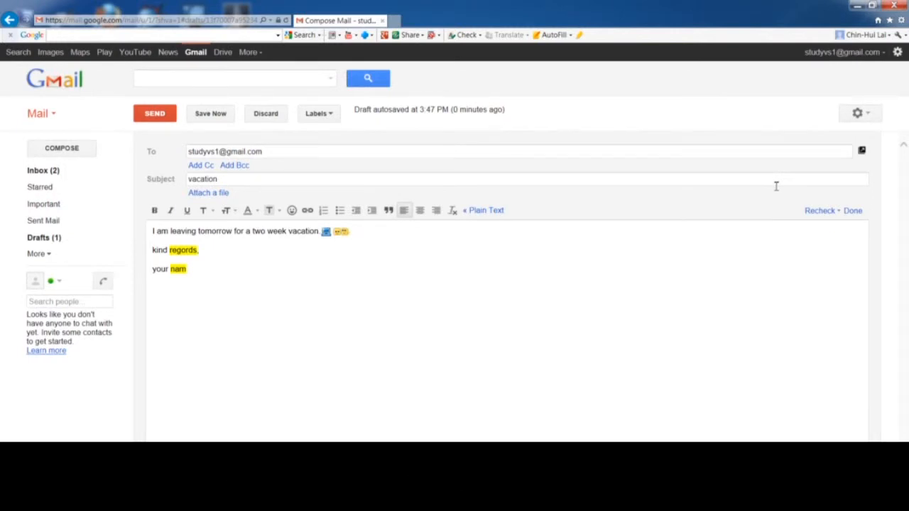
{"action": "right_click", "coordinate": [187, 252]}
{"action": "left_click", "coordinate": [180, 253]}
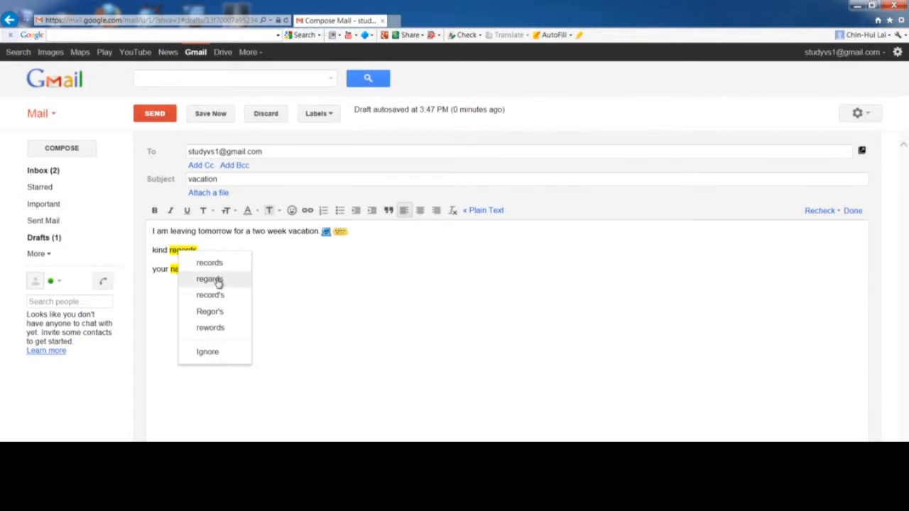
{"action": "left_click", "coordinate": [218, 281]}
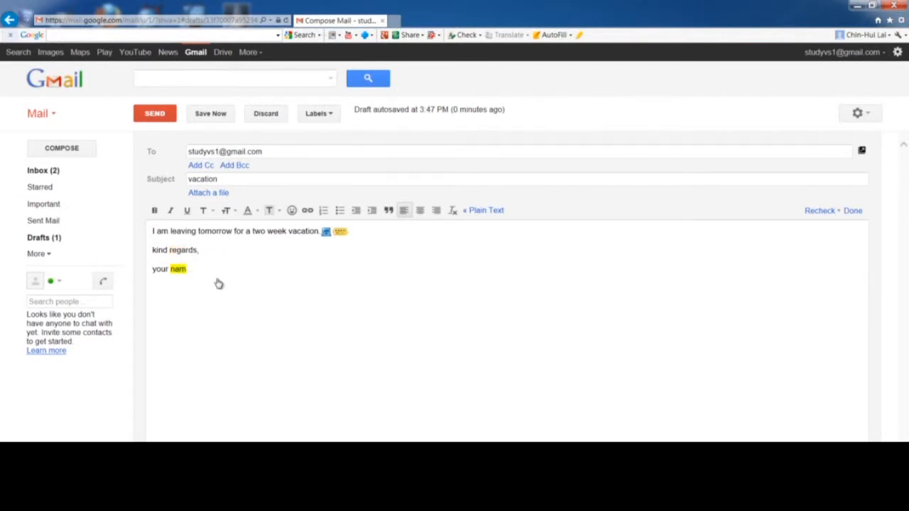
{"action": "left_click", "coordinate": [179, 270]}
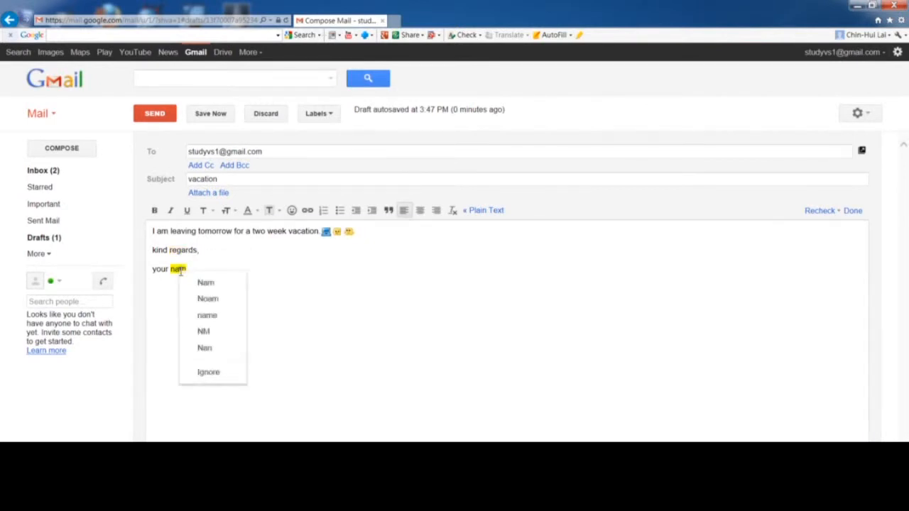
{"action": "left_click", "coordinate": [219, 322]}
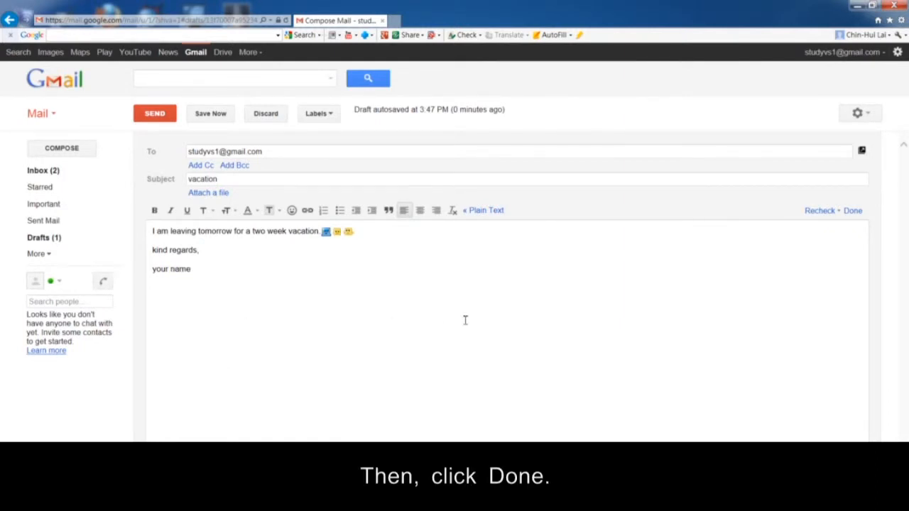
{"action": "left_click", "coordinate": [852, 212]}
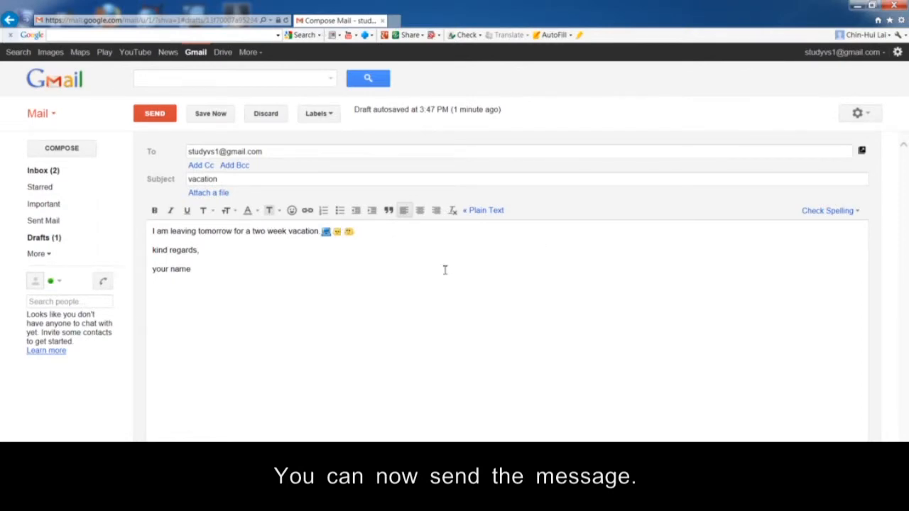
Set the spell-check language to English (US)
{"action": "left_click", "coordinate": [857, 211]}
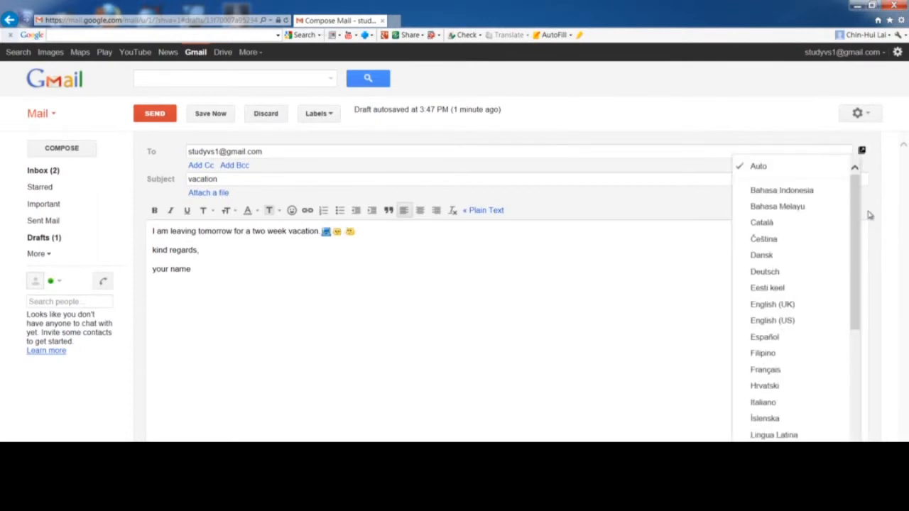
{"action": "left_click", "coordinate": [860, 212]}
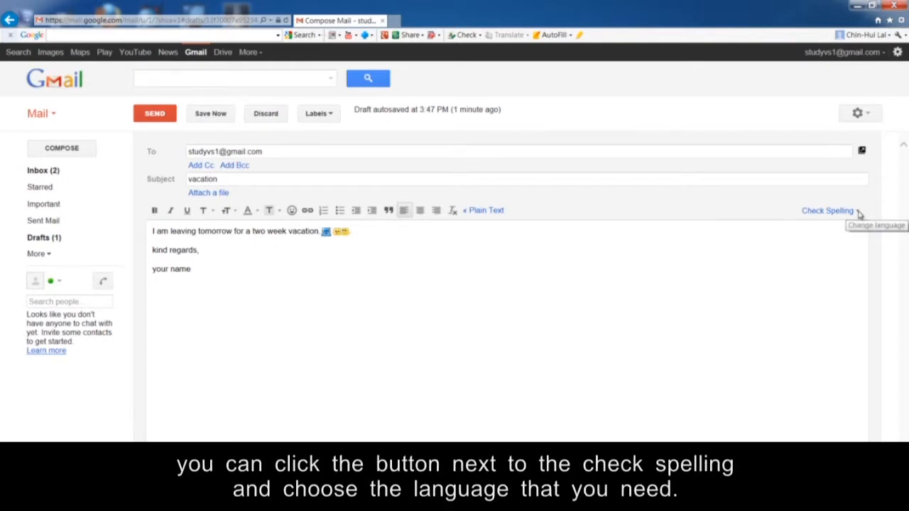
{"action": "left_click", "coordinate": [858, 211]}
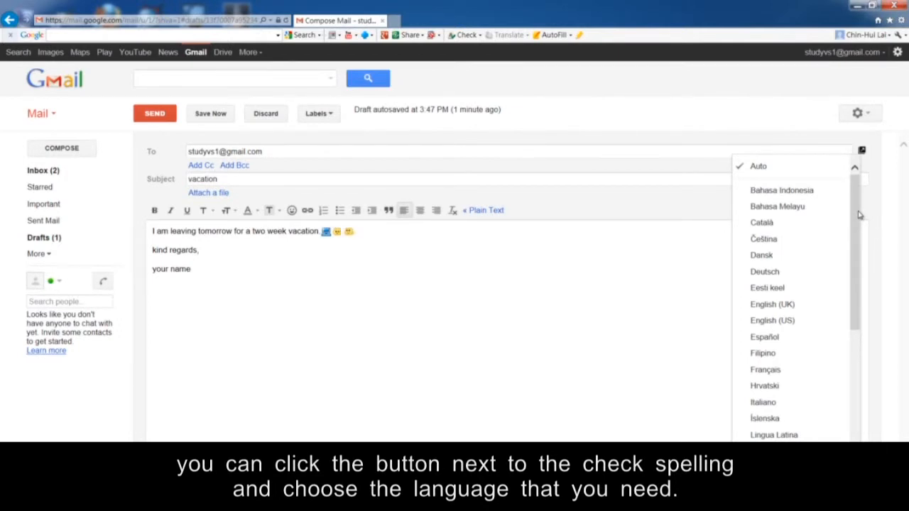
{"action": "mouse_move", "coordinate": [858, 215]}
{"action": "left_mouse_down"}
{"action": "mouse_move", "coordinate": [854, 301]}
{"action": "mouse_move", "coordinate": [855, 199]}
{"action": "left_mouse_up"}
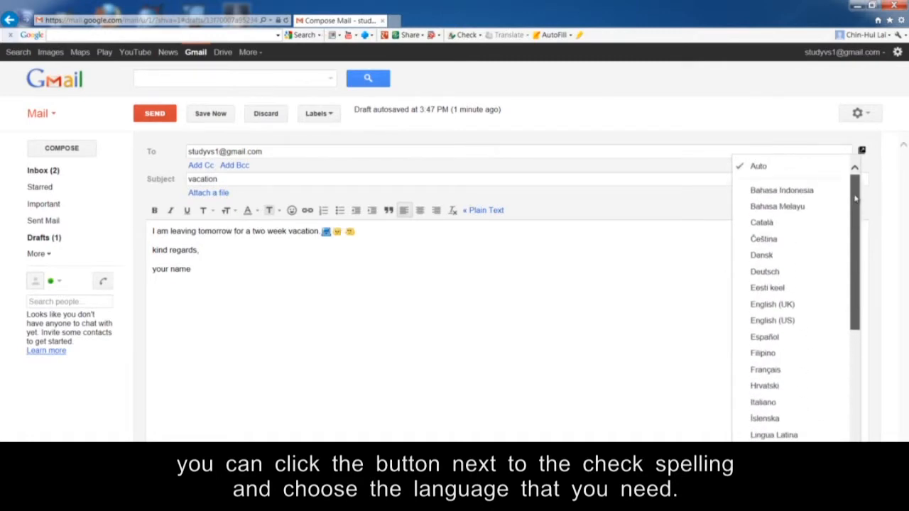
{"action": "left_click_drag", "start_coordinate": [855, 198], "coordinate": [851, 240]}
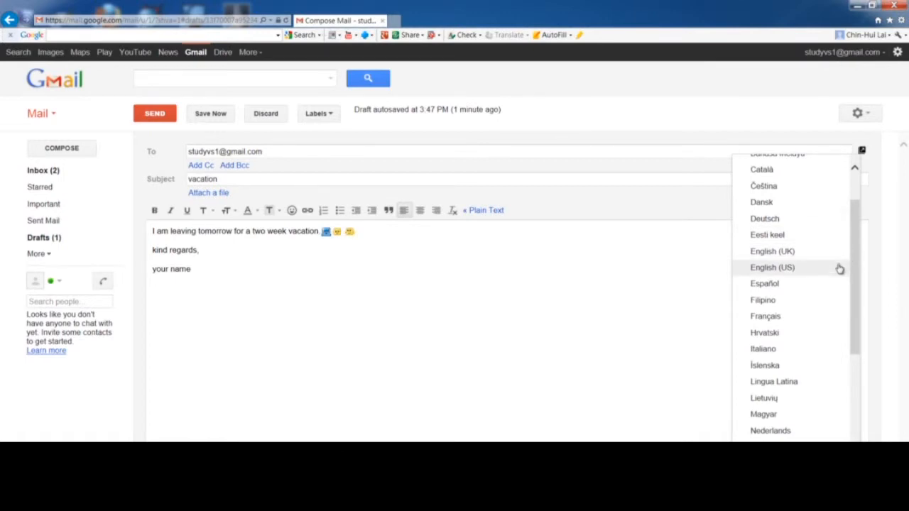
{"action": "left_click", "coordinate": [840, 267]}
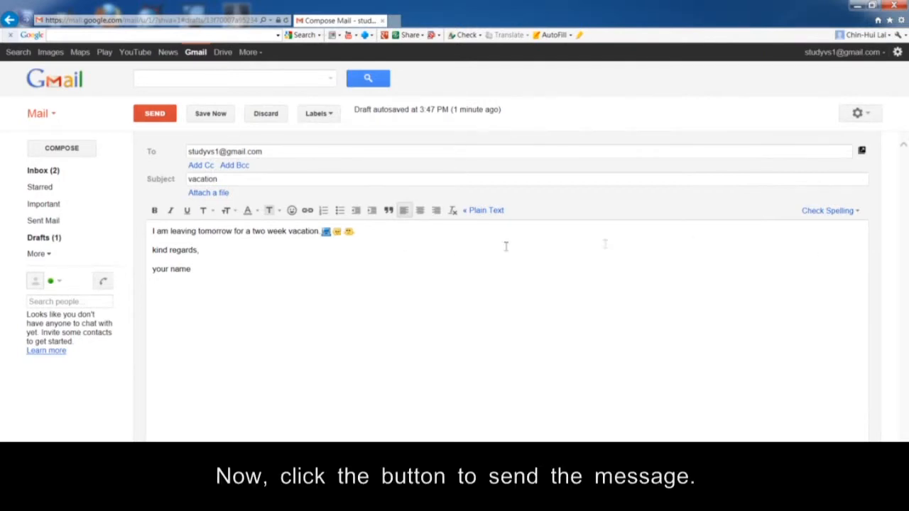
Send the message and open the received "vacation" email from the inbox
{"action": "left_click", "coordinate": [152, 117]}
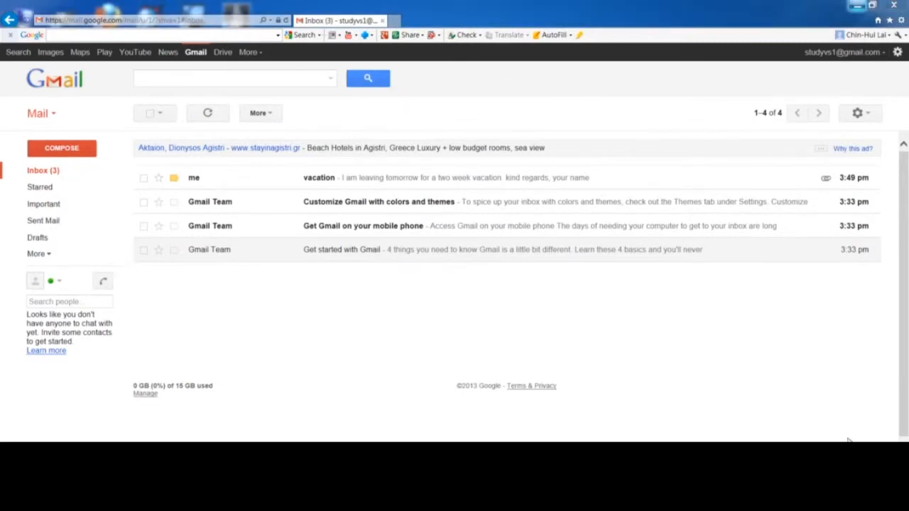
{"action": "left_click", "coordinate": [55, 173]}
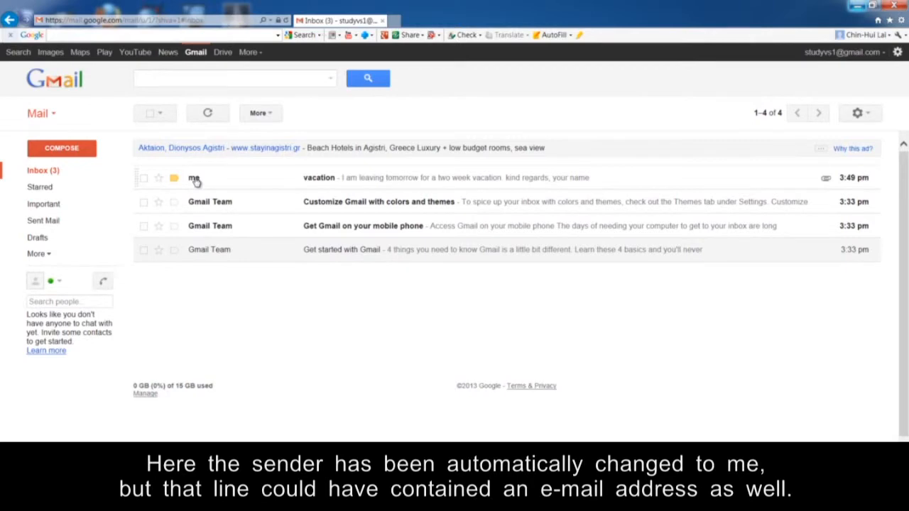
{"action": "mouse_move", "coordinate": [197, 181]}
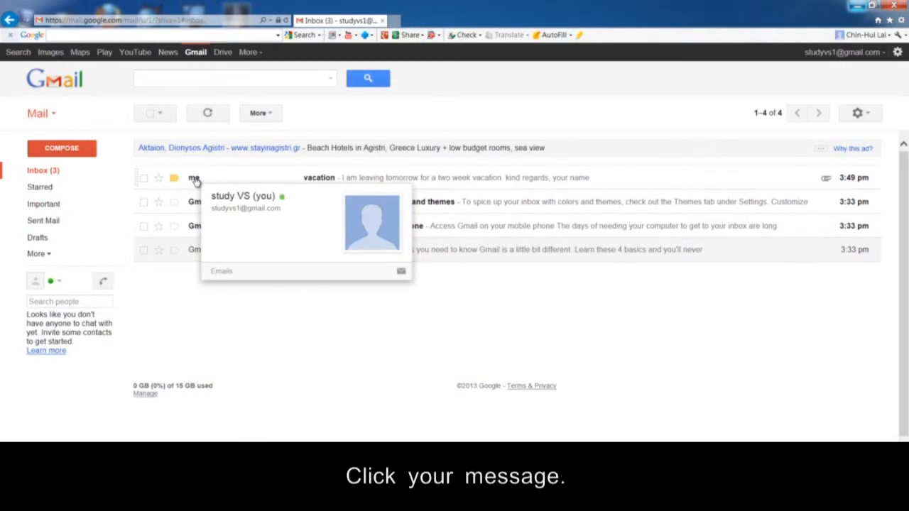
{"action": "left_click", "coordinate": [195, 179]}
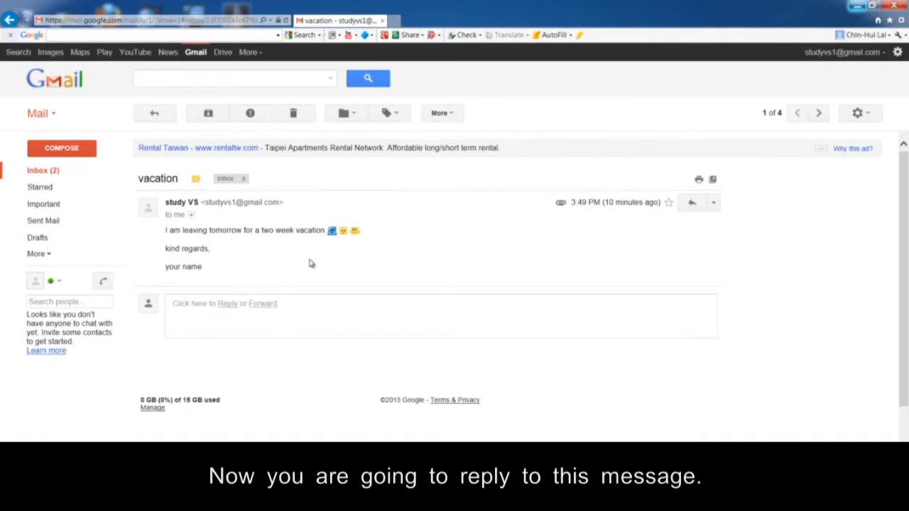
Reply to the "vacation" email with "Have fun!" and send the reply
{"action": "left_click", "coordinate": [228, 303]}
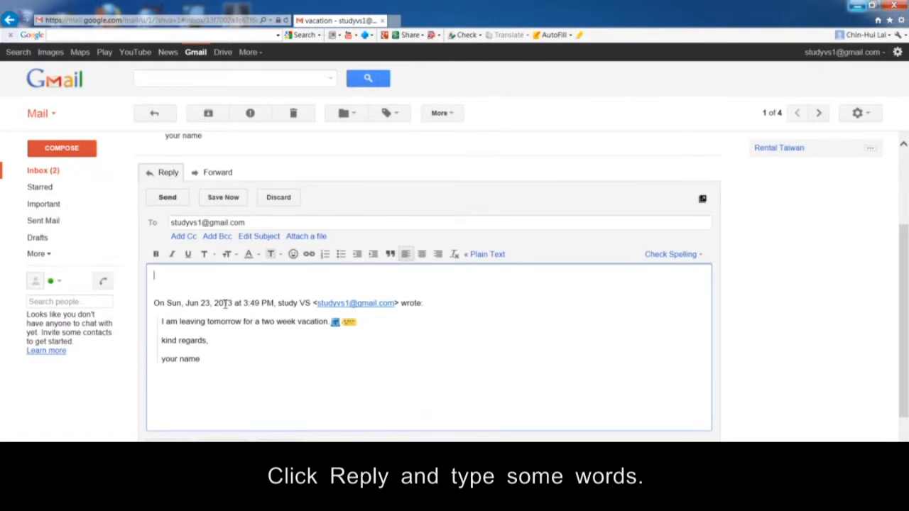
{"action": "type", "text": "Have Fun"}
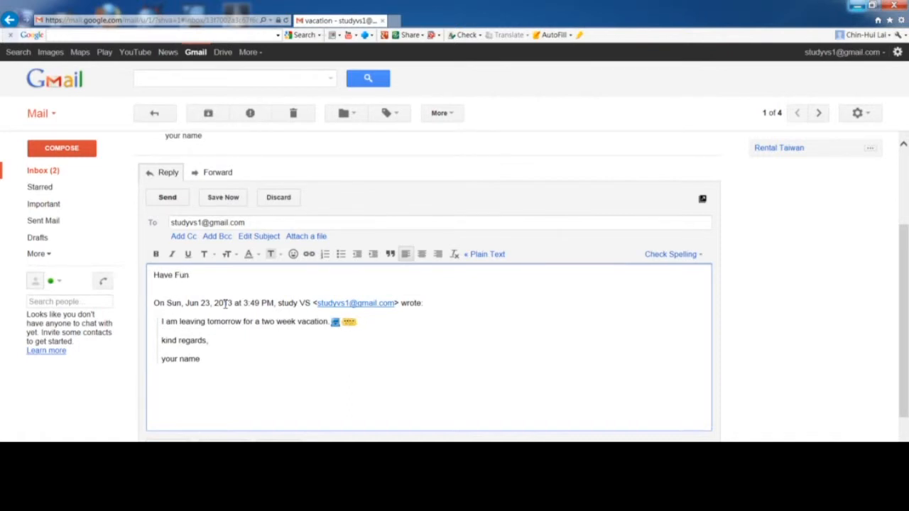
{"action": "key", "text": "BackSpace"}
{"action": "key", "text": "BackSpace"}
{"action": "key", "text": "BackSpace"}
{"action": "type", "text": "fun!"}
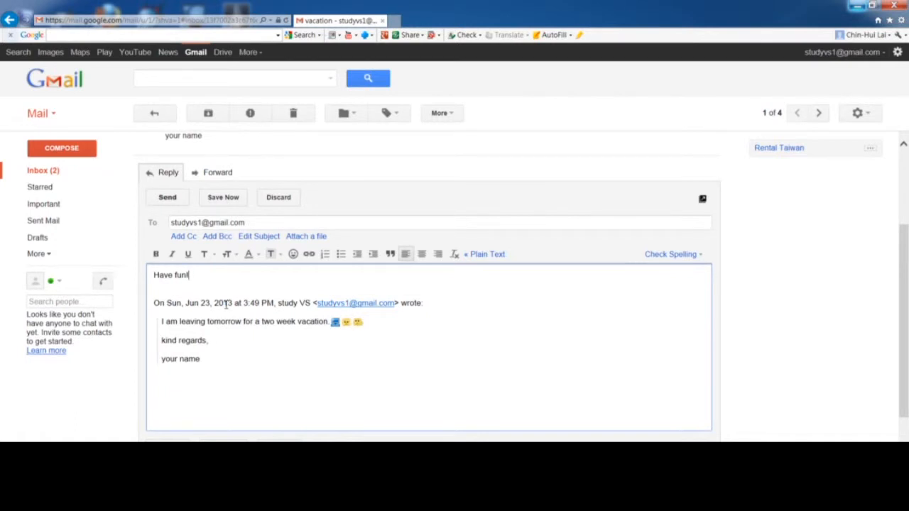
{"action": "left_click", "coordinate": [166, 198]}
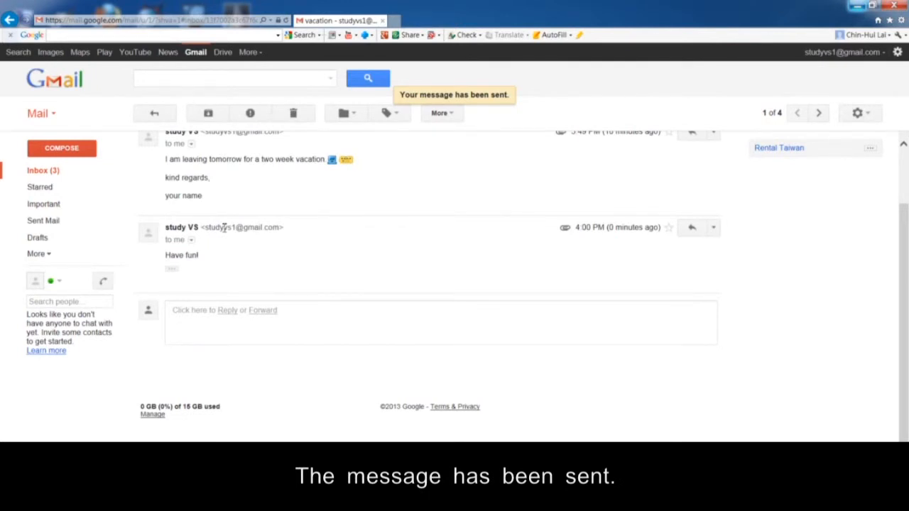
Return to the inbox and open the "vacation" conversation
{"action": "left_click", "coordinate": [156, 114]}
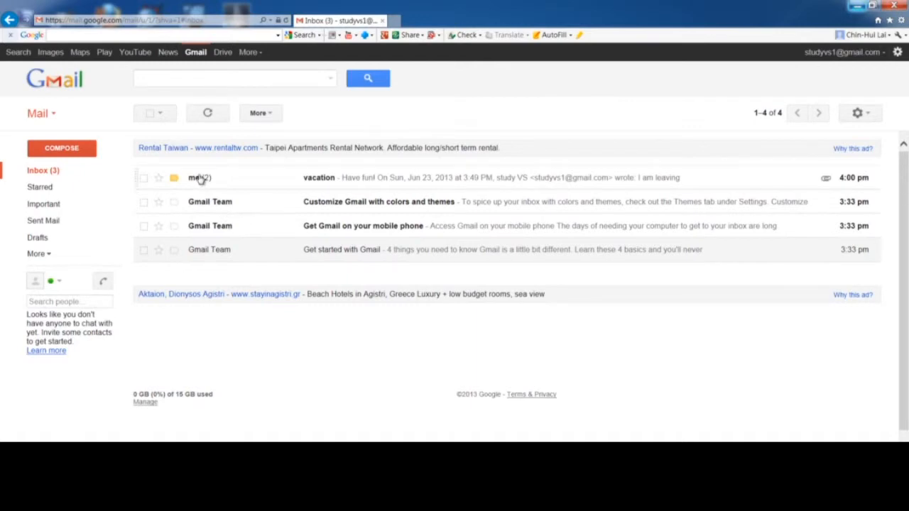
{"action": "mouse_move", "coordinate": [201, 179]}
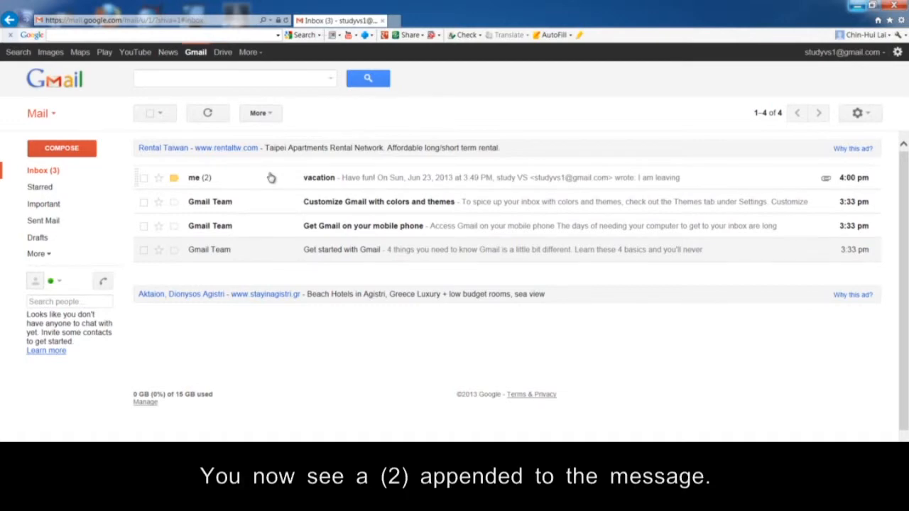
{"action": "left_click", "coordinate": [193, 177]}
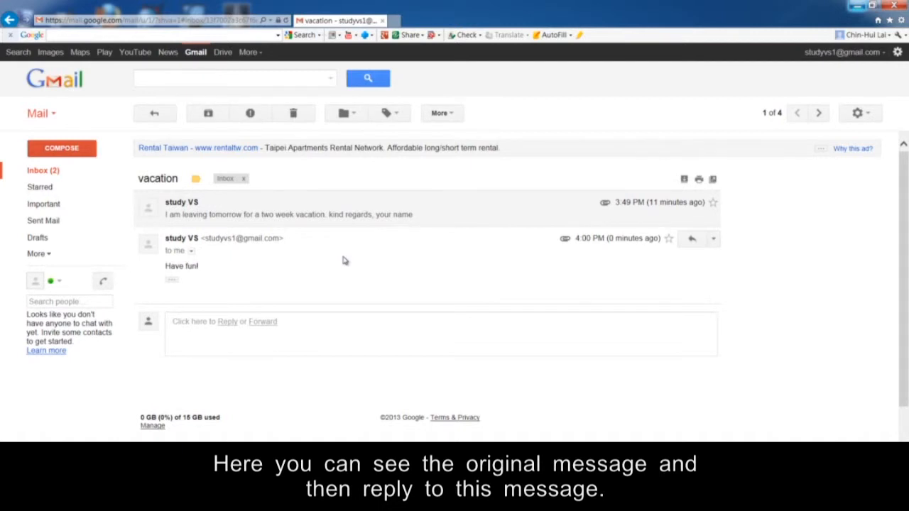
Expand the original message in the "vacation" conversation to view its full text, and collapse it again
{"action": "left_click", "coordinate": [329, 214]}
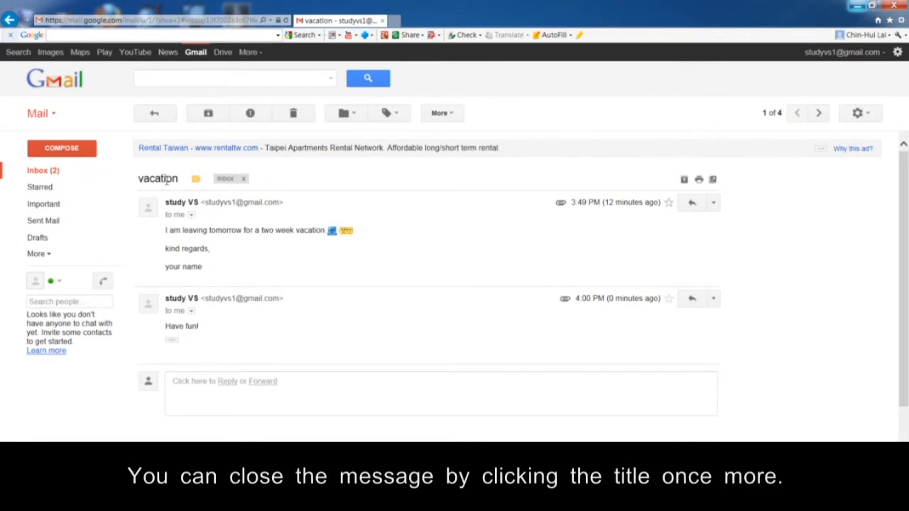
{"action": "left_click", "coordinate": [226, 204]}
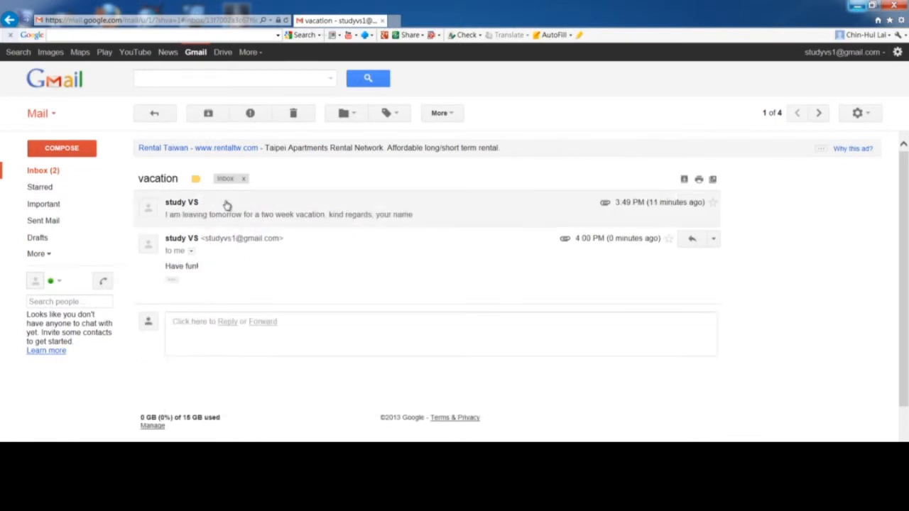
{"action": "mouse_move", "coordinate": [173, 241]}
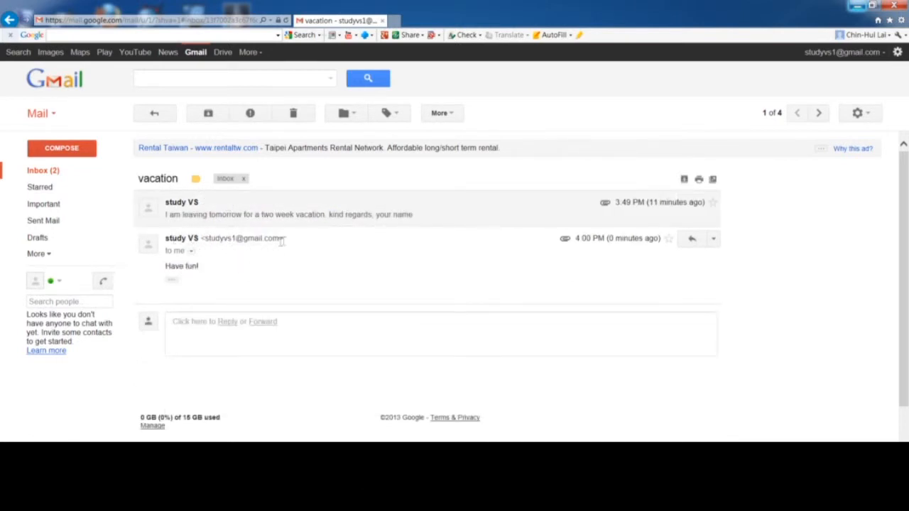
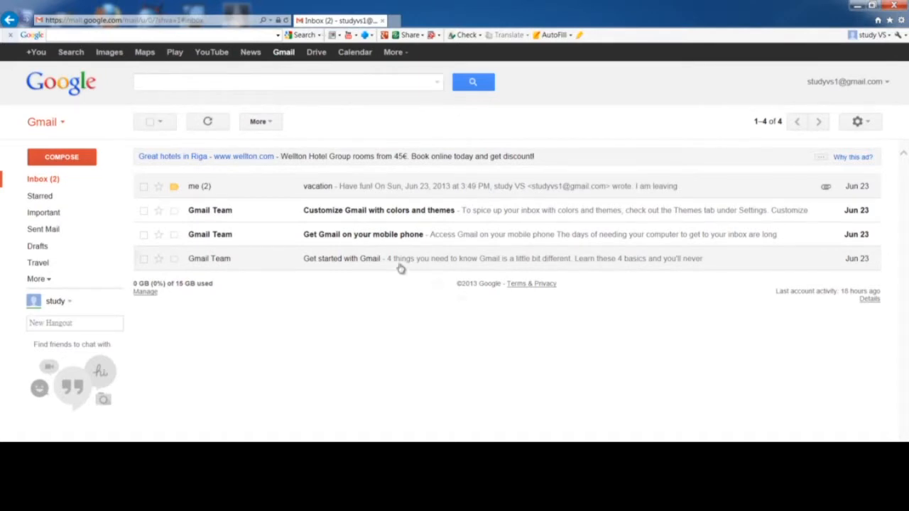
Open the "vacation" conversation, apply the Travel label to it, and view the messages under that label
{"action": "left_click", "coordinate": [266, 124]}
{"action": "left_click", "coordinate": [266, 126]}
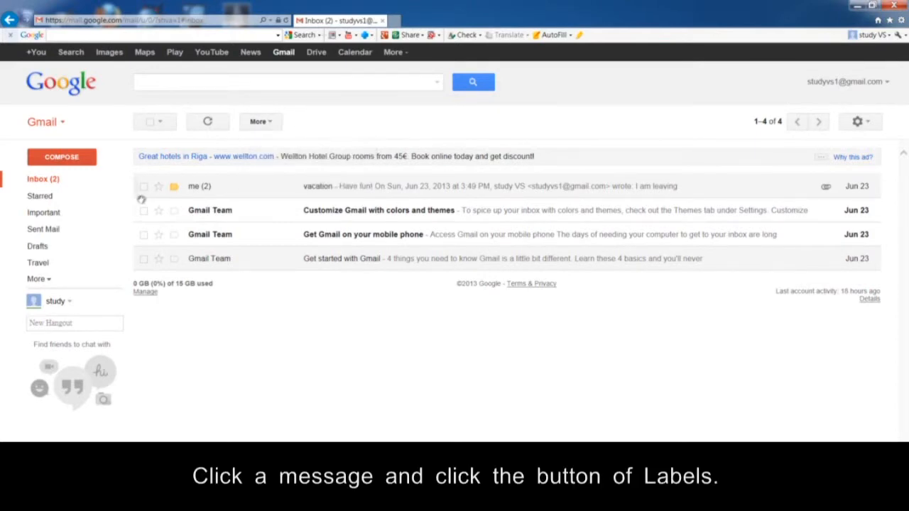
{"action": "left_click", "coordinate": [202, 187]}
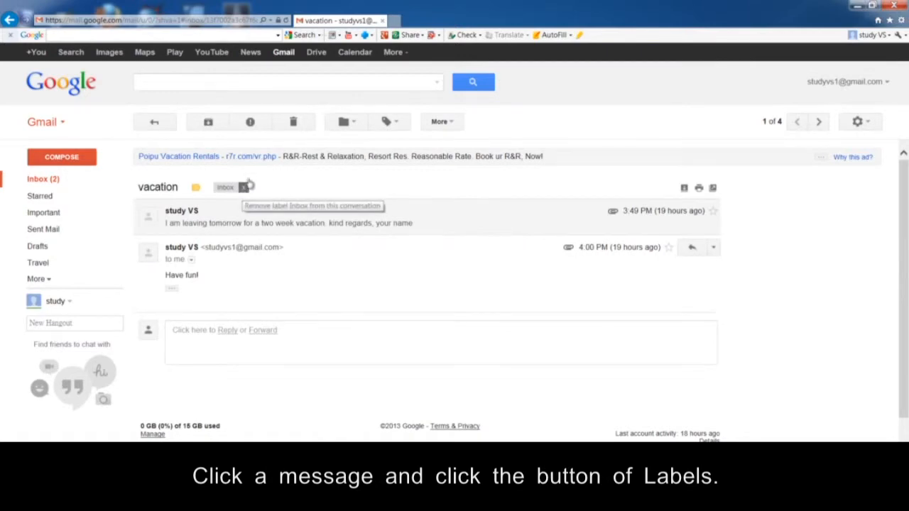
{"action": "left_click", "coordinate": [392, 122]}
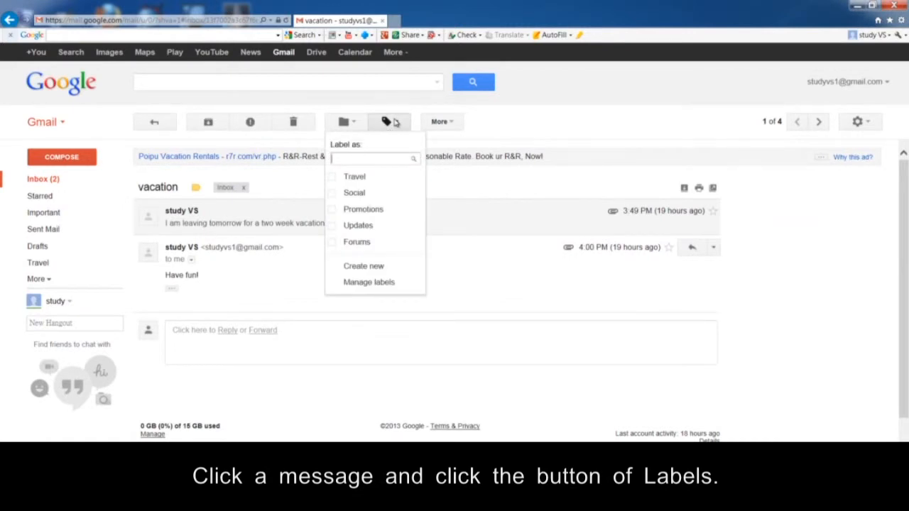
{"action": "left_click", "coordinate": [334, 178]}
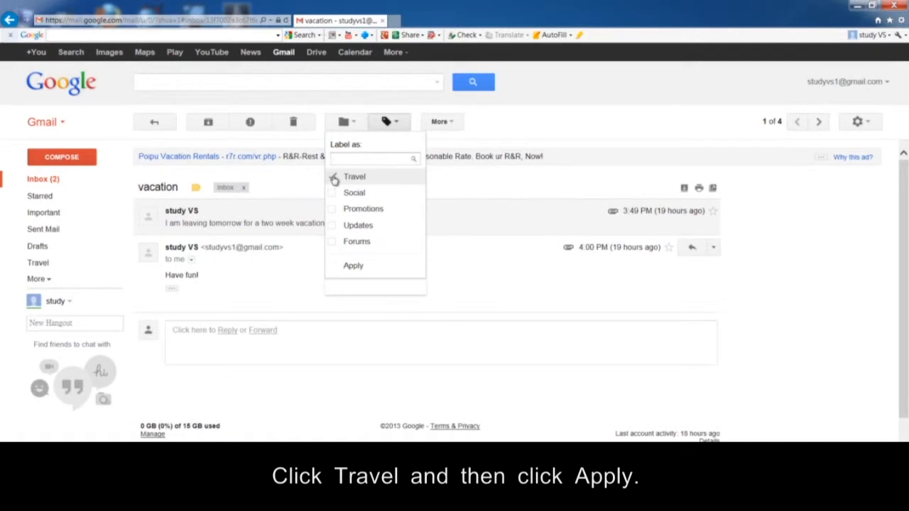
{"action": "left_click", "coordinate": [355, 269]}
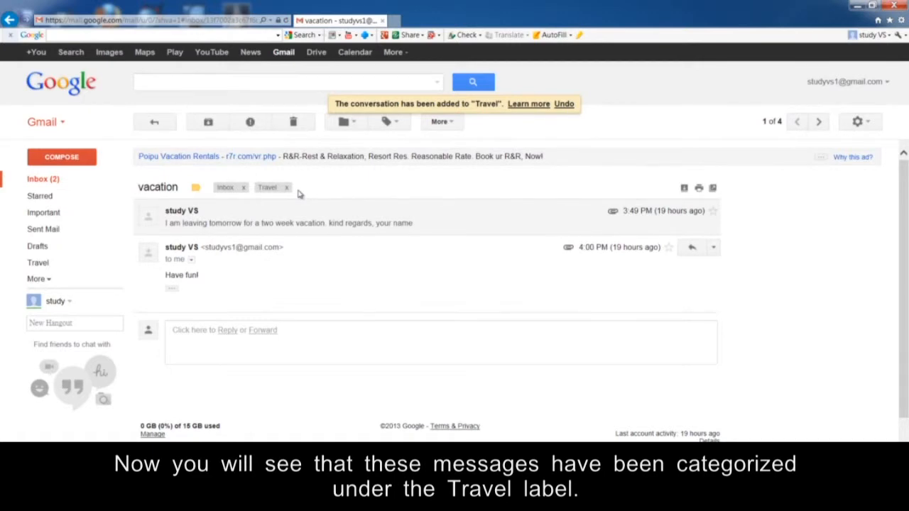
{"action": "left_click", "coordinate": [267, 187]}
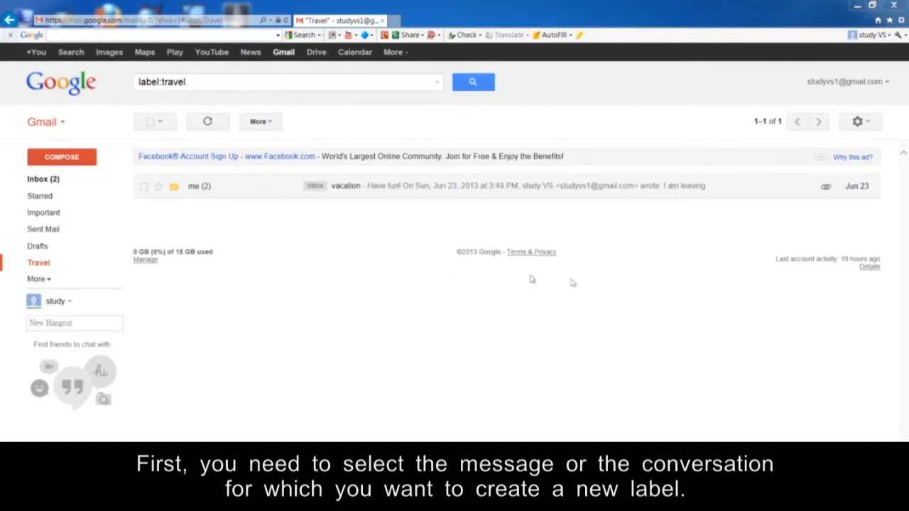
Select the "vacation" conversation in the inbox and create a new label named "Vacation" for it
{"action": "left_click", "coordinate": [273, 119]}
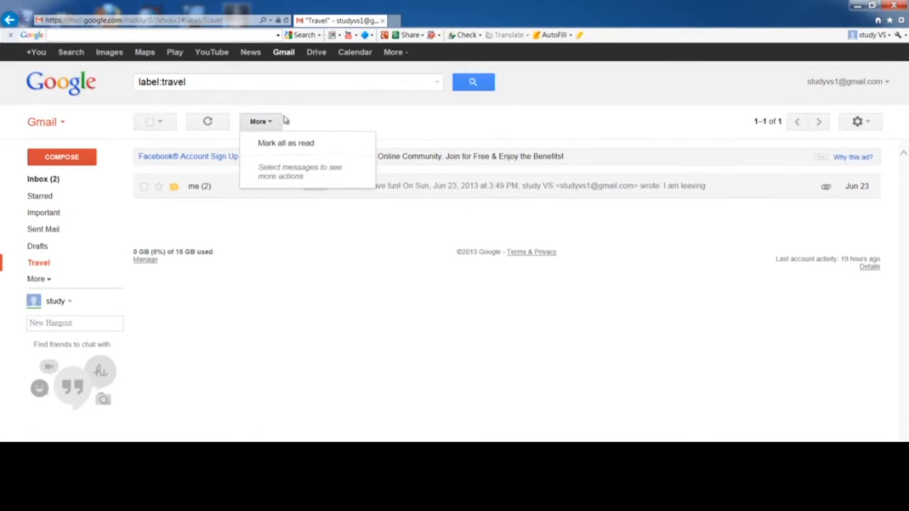
{"action": "left_click", "coordinate": [285, 121]}
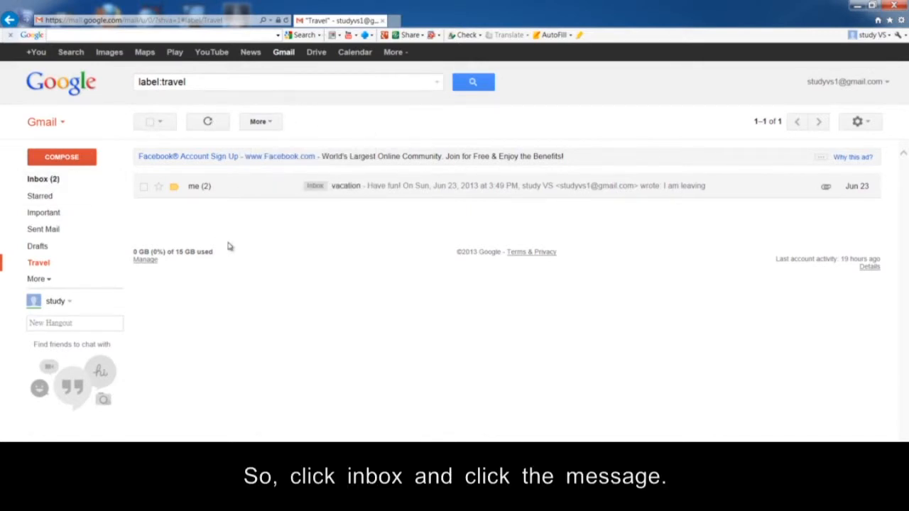
{"action": "left_click", "coordinate": [39, 180]}
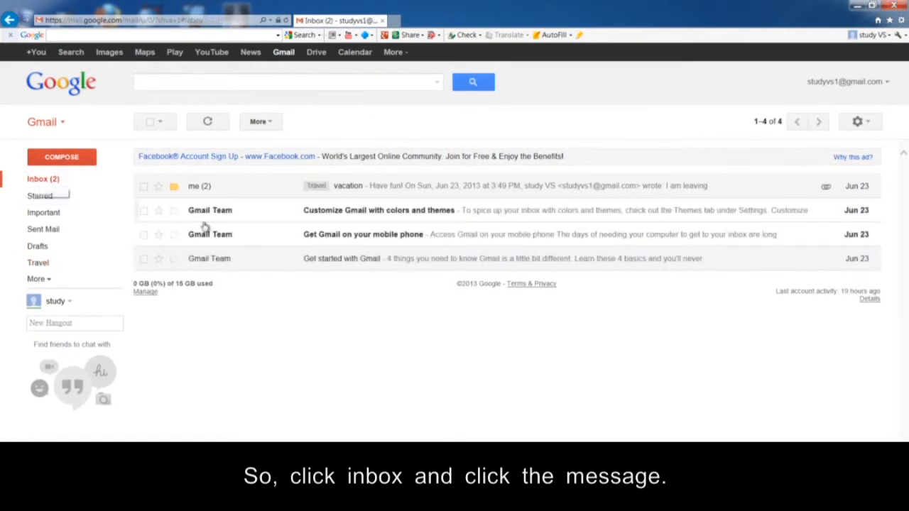
{"action": "left_click", "coordinate": [145, 187]}
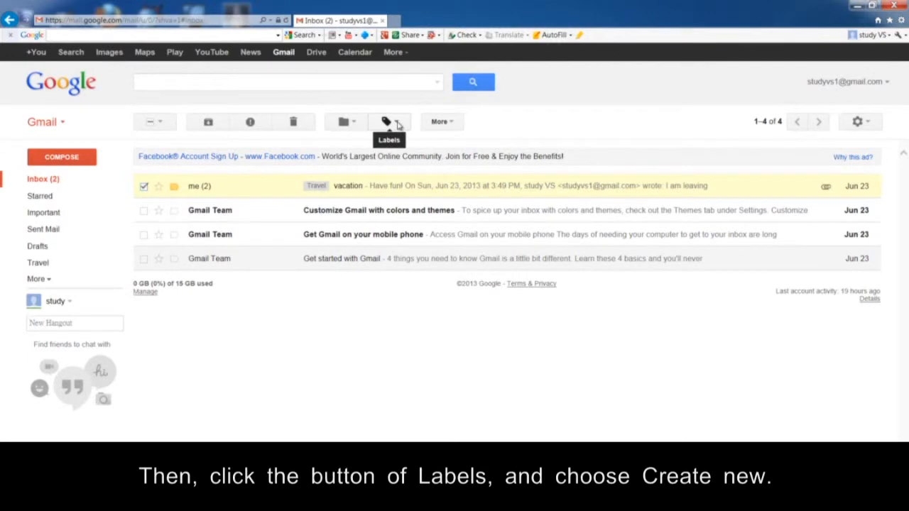
{"action": "left_click", "coordinate": [392, 122]}
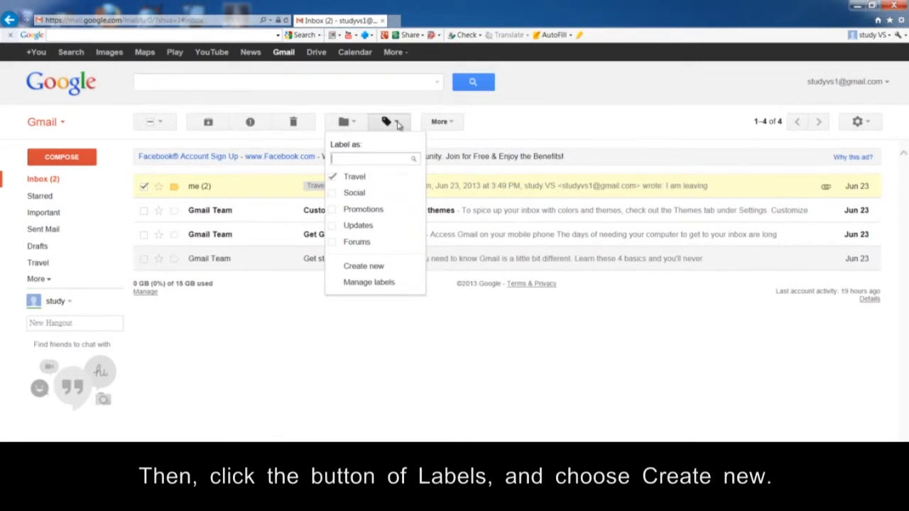
{"action": "left_click", "coordinate": [381, 267]}
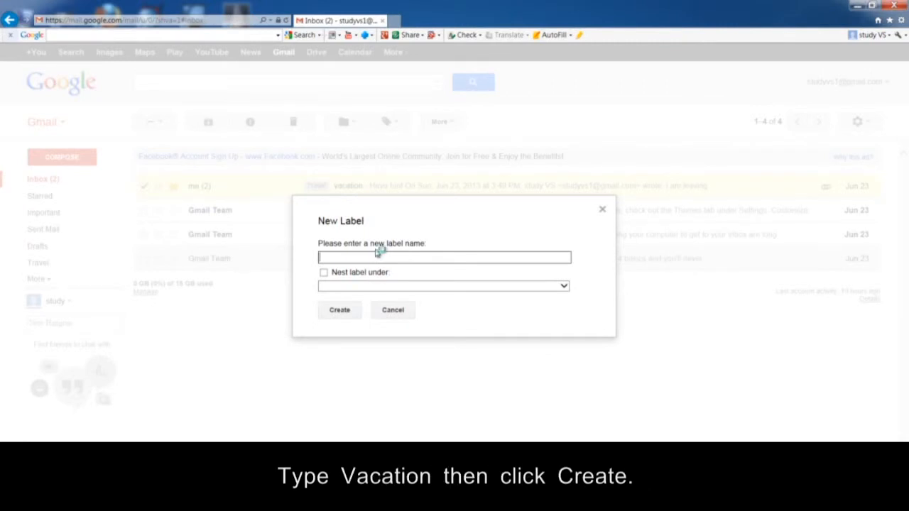
{"action": "type", "text": "v"}
{"action": "key", "text": "BackSpace"}
{"action": "type", "text": "Vacation"}
{"action": "left_click", "coordinate": [340, 310]}
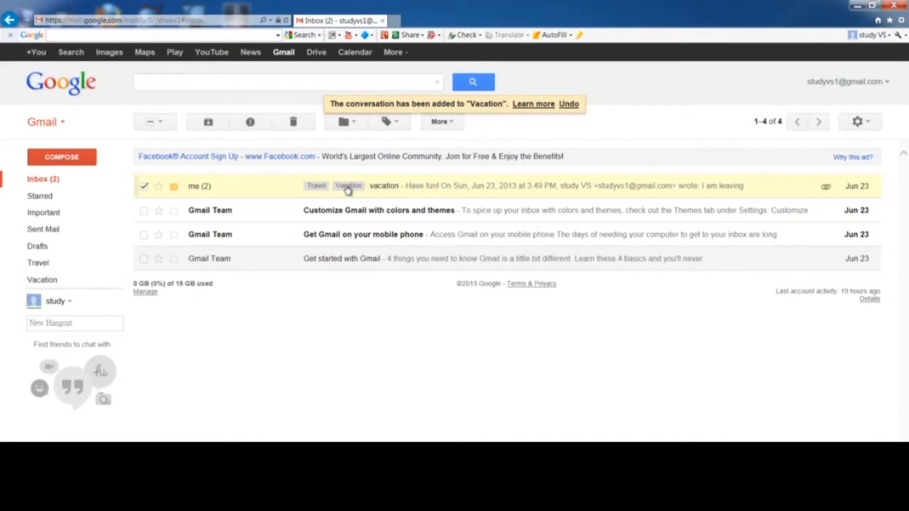
Remove the Travel label from the opened "vacation" conversation and view the messages under the Vacation label
{"action": "left_click", "coordinate": [282, 186]}
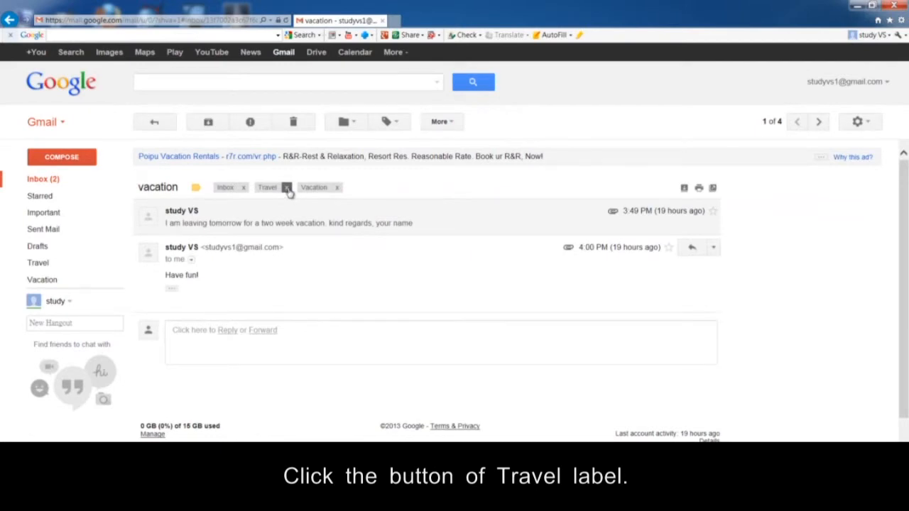
{"action": "left_click", "coordinate": [287, 188]}
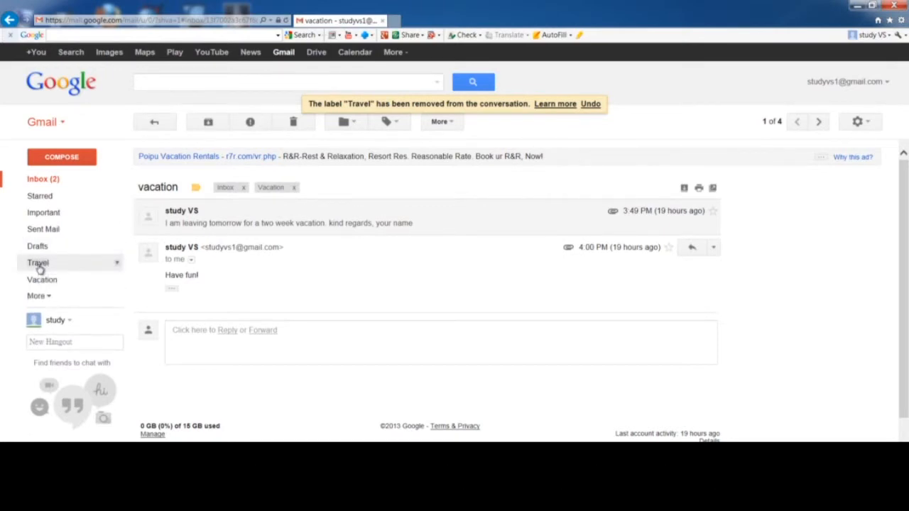
{"action": "left_click", "coordinate": [38, 281]}
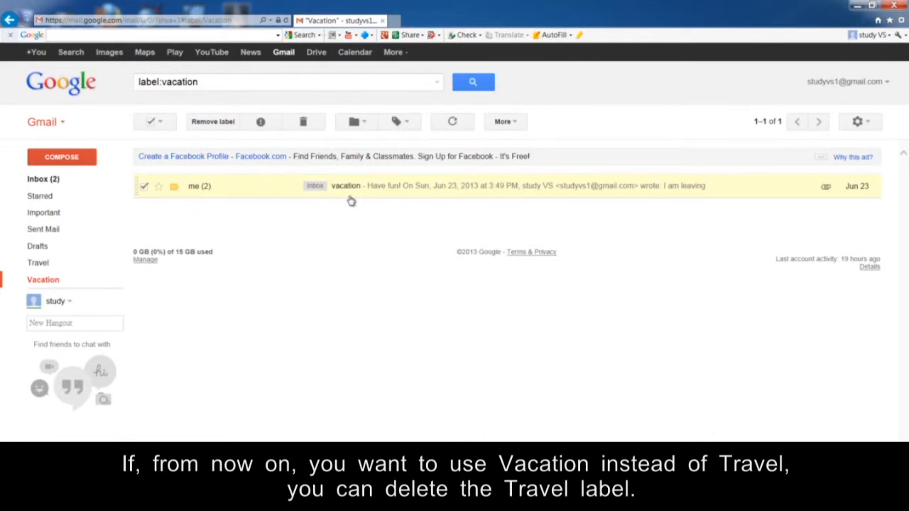
Open the label management settings and set the All Mail system label to show in the label list
{"action": "left_click", "coordinate": [413, 125]}
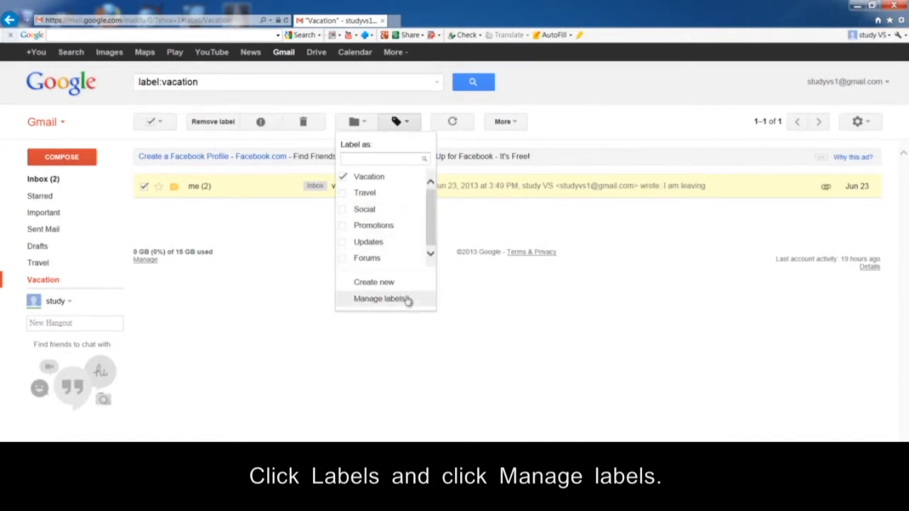
{"action": "left_click", "coordinate": [379, 299]}
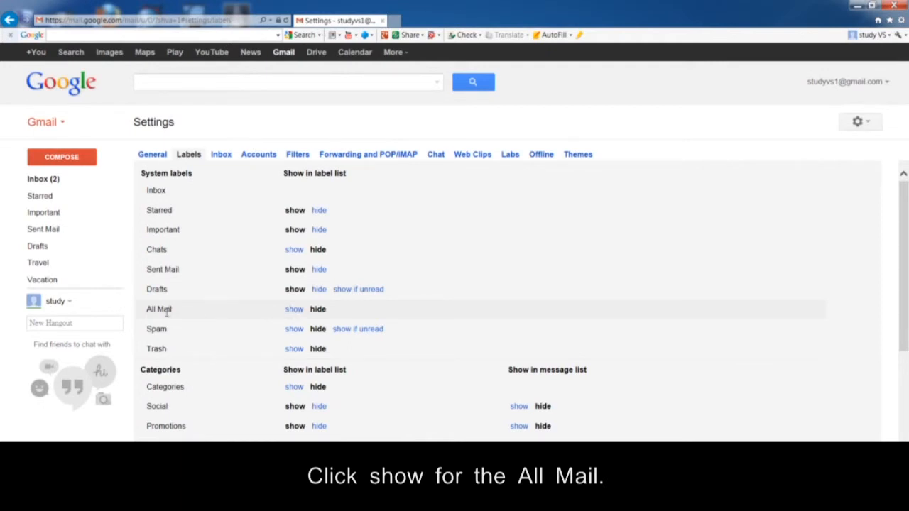
{"action": "left_click", "coordinate": [294, 309]}
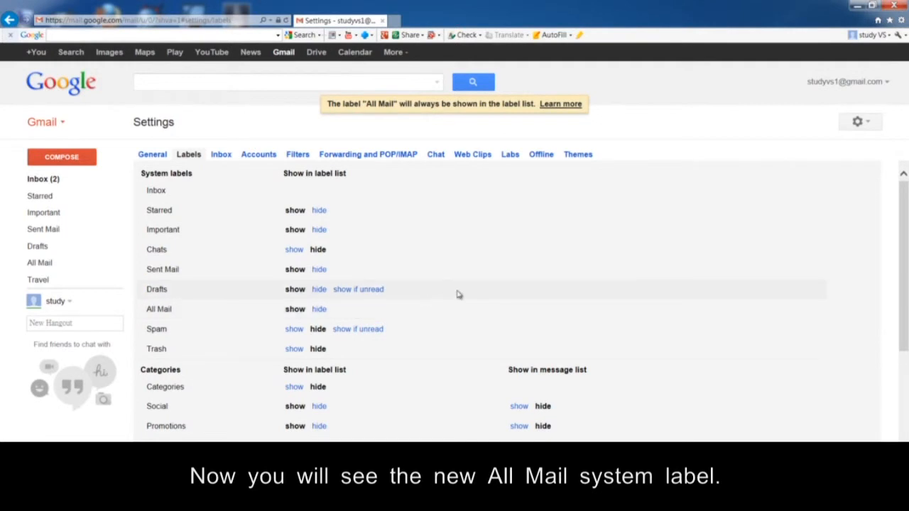
Delete the Travel label from the custom labels in the label settings
{"action": "scroll", "coordinate": [458, 294], "scroll_direction": "down", "scroll_amount": 3}
{"action": "scroll", "coordinate": [458, 294], "scroll_direction": "up", "scroll_amount": 5}
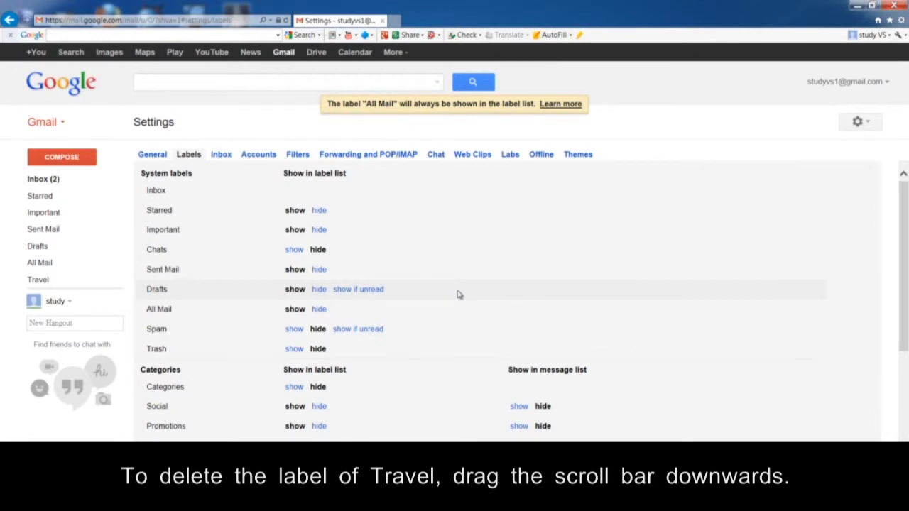
{"action": "left_click_drag", "start_coordinate": [905, 227], "coordinate": [906, 291]}
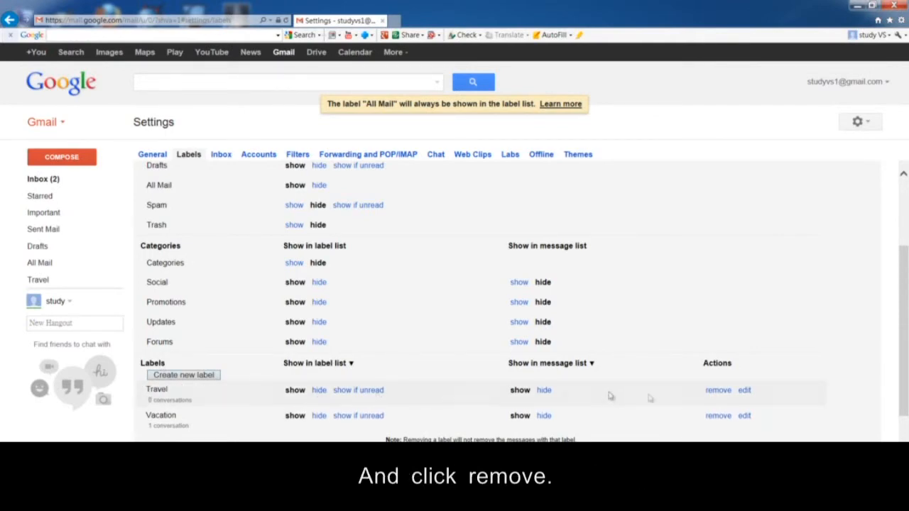
{"action": "left_click", "coordinate": [717, 391]}
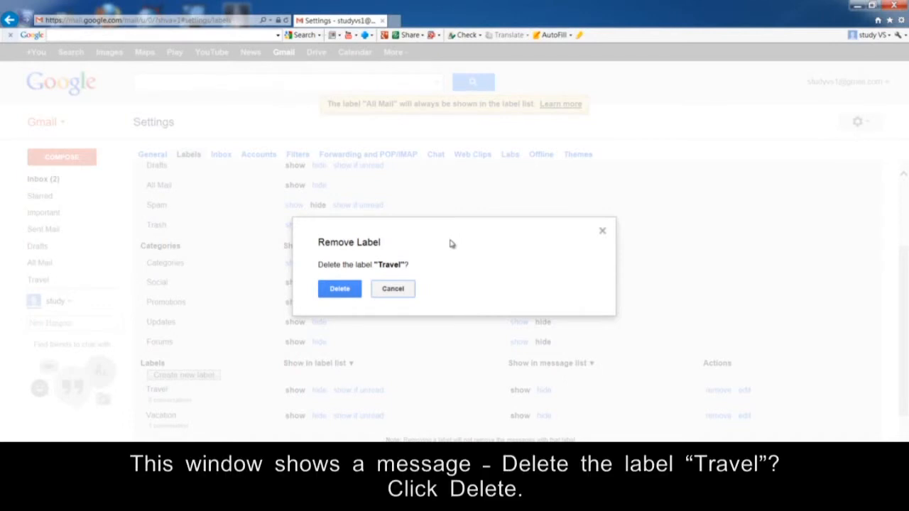
{"action": "left_click", "coordinate": [333, 291]}
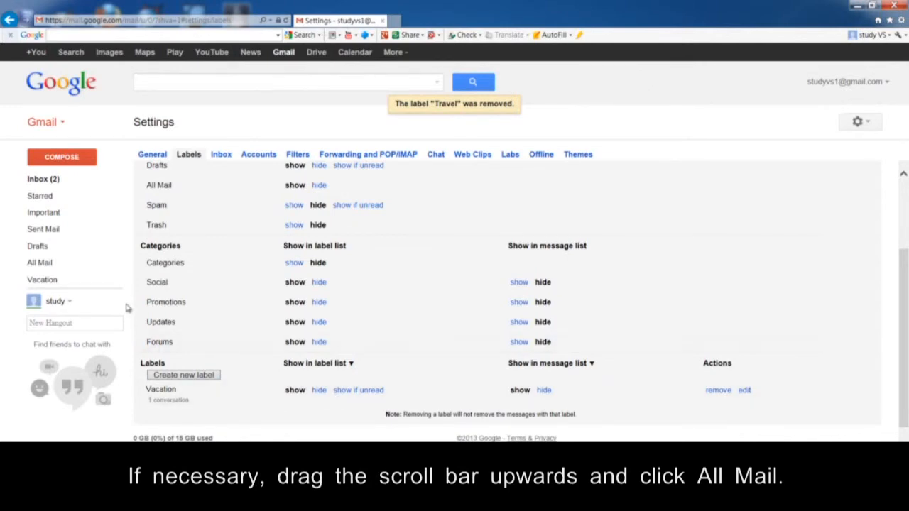
Add a star to the "vacation" conversation in All Mail and open the Starred folder
{"action": "left_click_drag", "start_coordinate": [904, 308], "coordinate": [905, 208]}
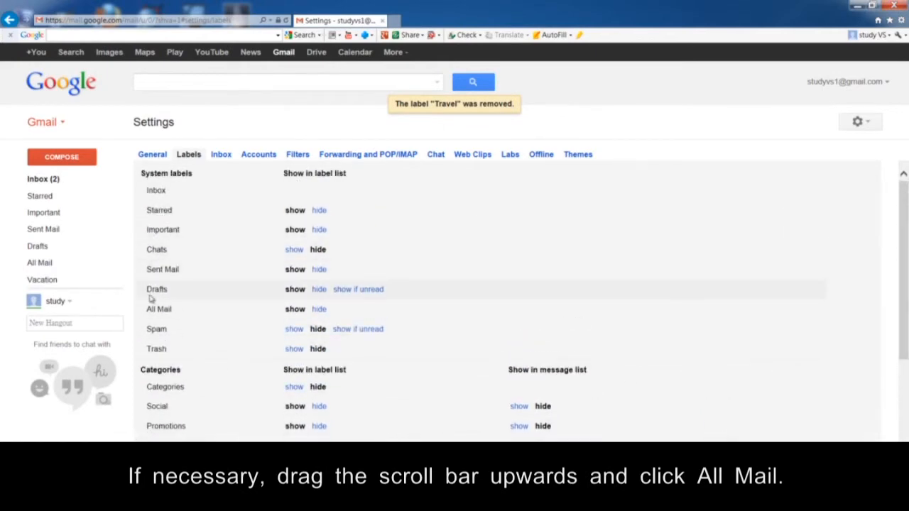
{"action": "left_click", "coordinate": [43, 264]}
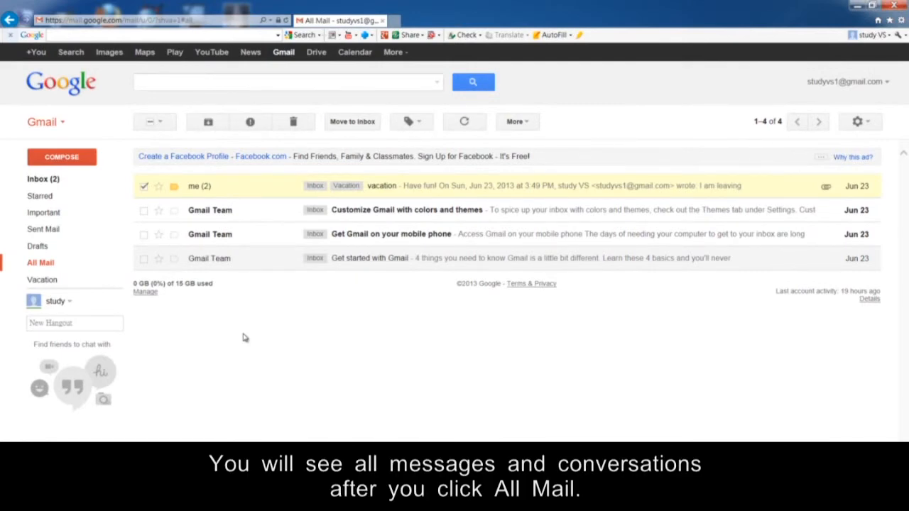
{"action": "mouse_move", "coordinate": [43, 263]}
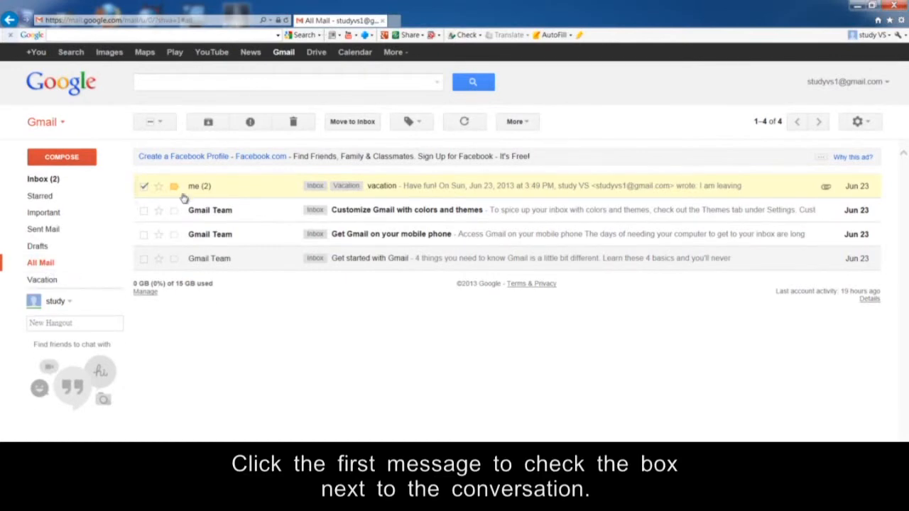
{"action": "mouse_move", "coordinate": [199, 187]}
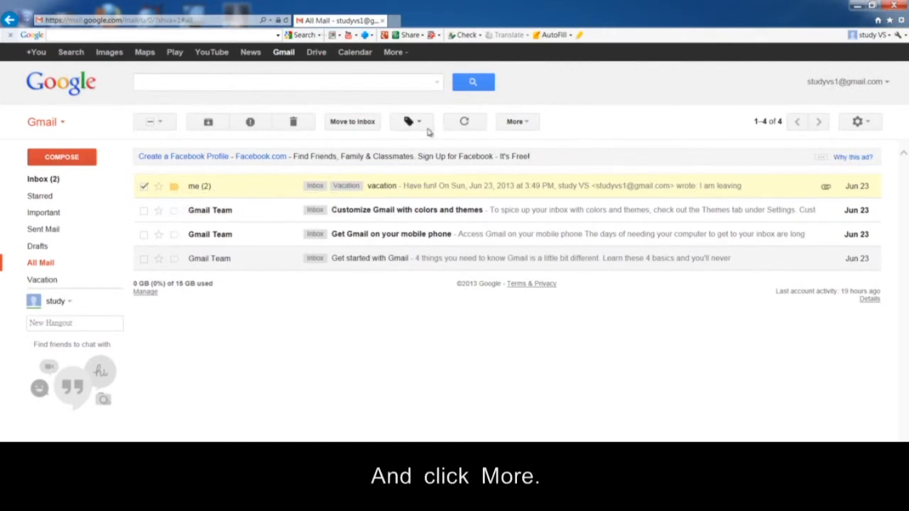
{"action": "left_click", "coordinate": [516, 124]}
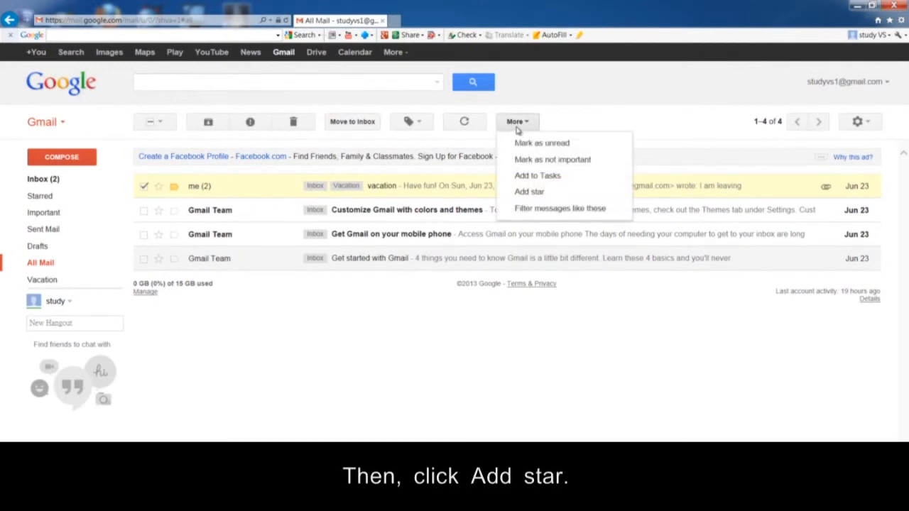
{"action": "left_click", "coordinate": [522, 193]}
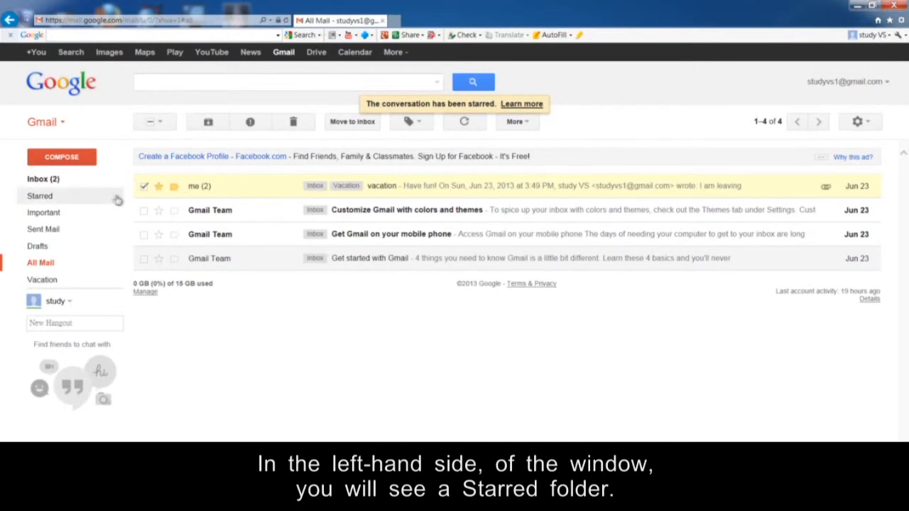
{"action": "left_click", "coordinate": [51, 199]}
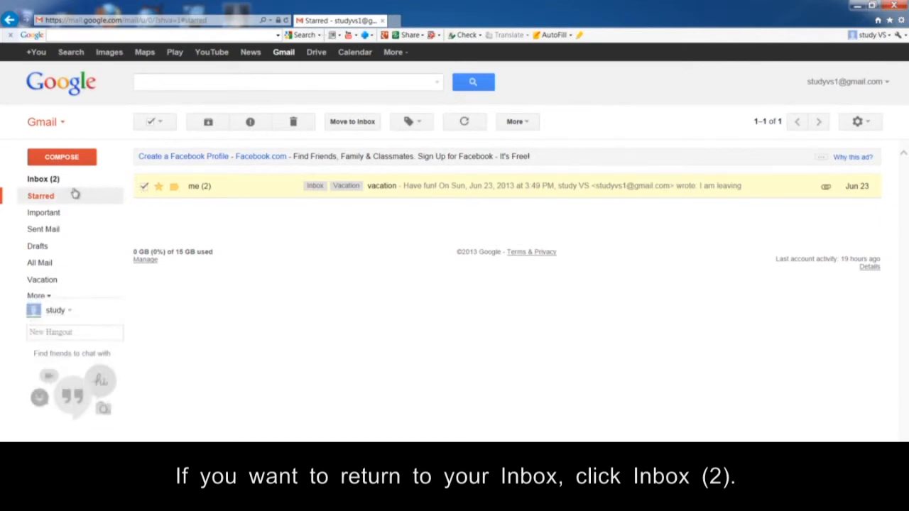
Archive all conversations in the inbox and open All Mail to view them
{"action": "left_click", "coordinate": [41, 182]}
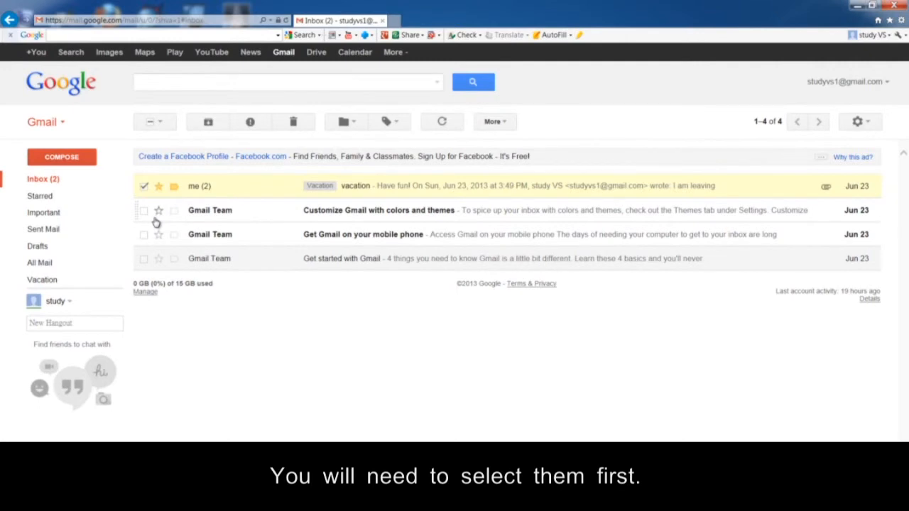
{"action": "left_click", "coordinate": [161, 123]}
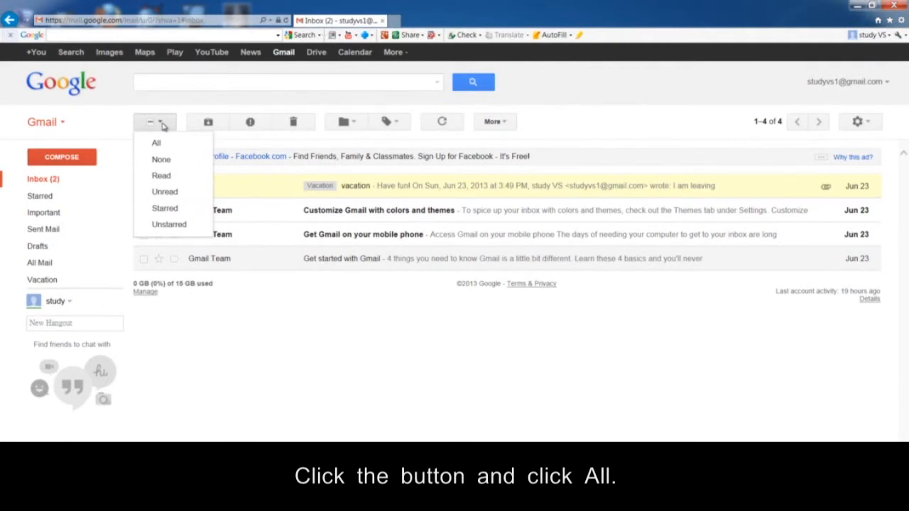
{"action": "left_click", "coordinate": [157, 143]}
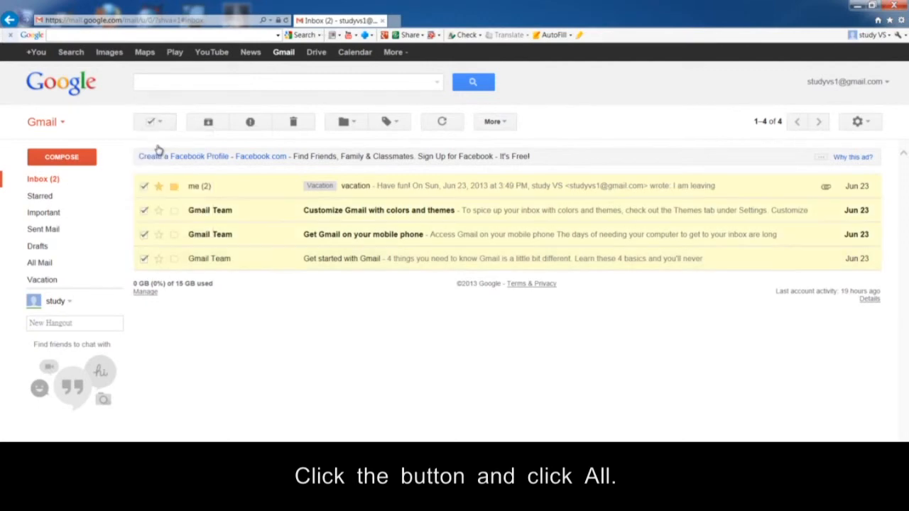
{"action": "left_click", "coordinate": [209, 122]}
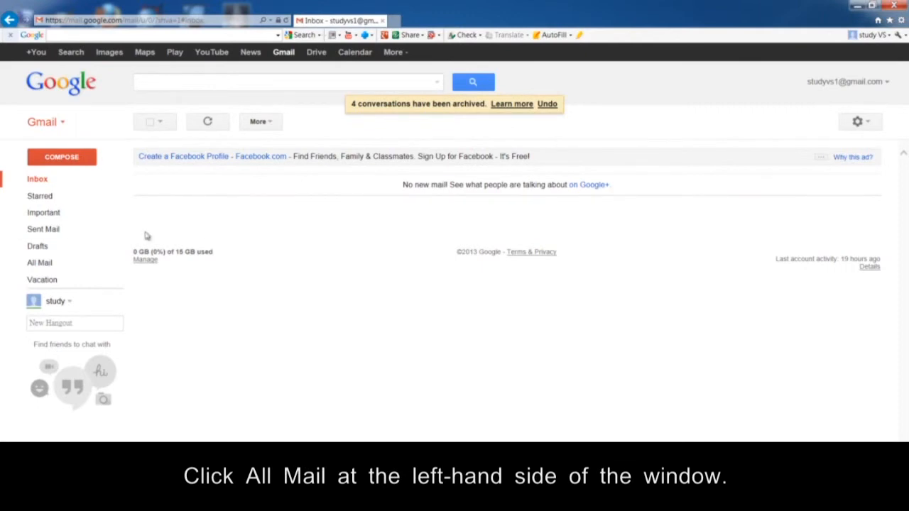
{"action": "left_click", "coordinate": [34, 268]}
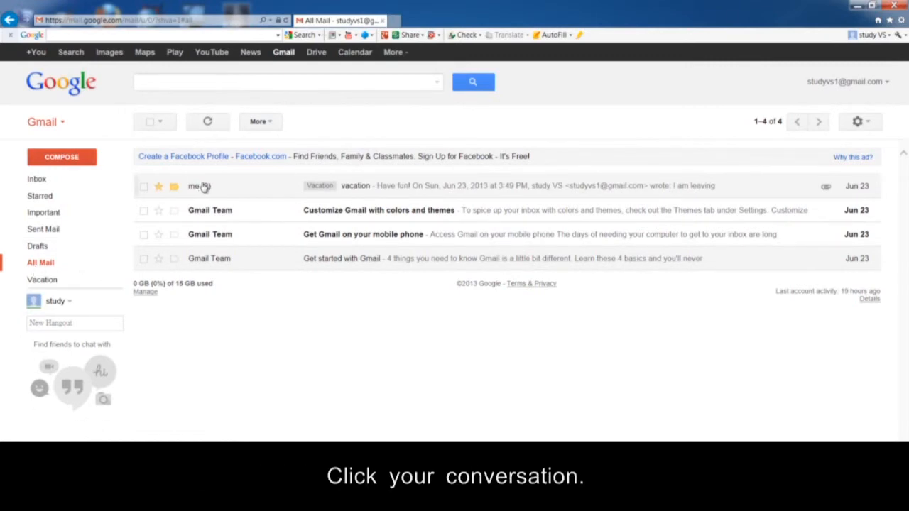
Open the "vacation" conversation in All Mail and delete its first message
{"action": "left_click", "coordinate": [204, 186]}
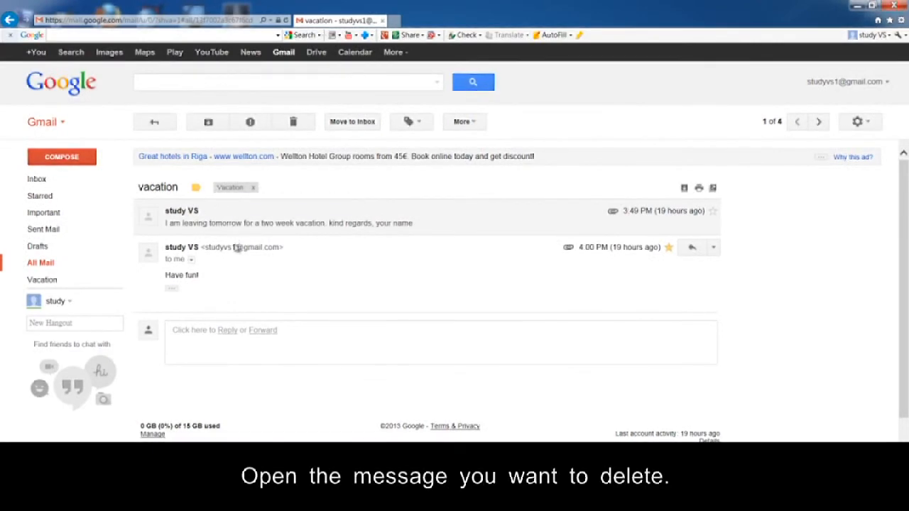
{"action": "left_click", "coordinate": [210, 214]}
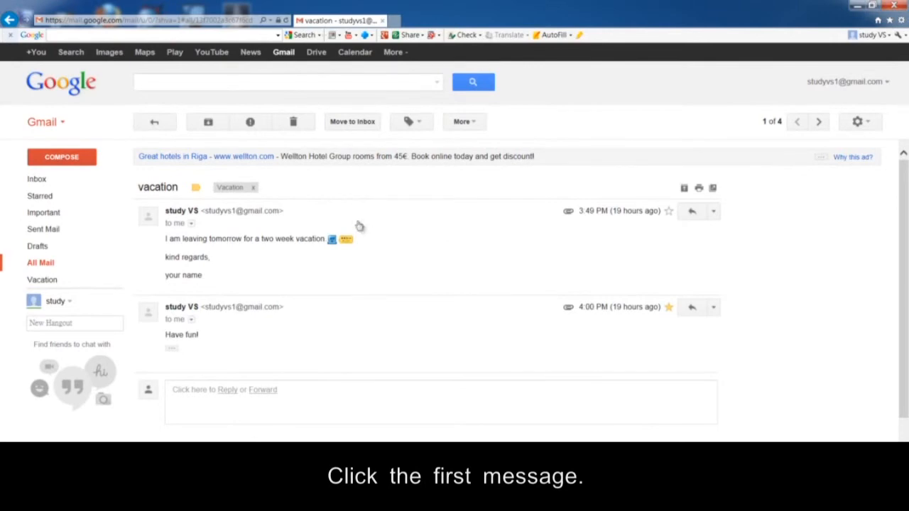
{"action": "left_click", "coordinate": [717, 216]}
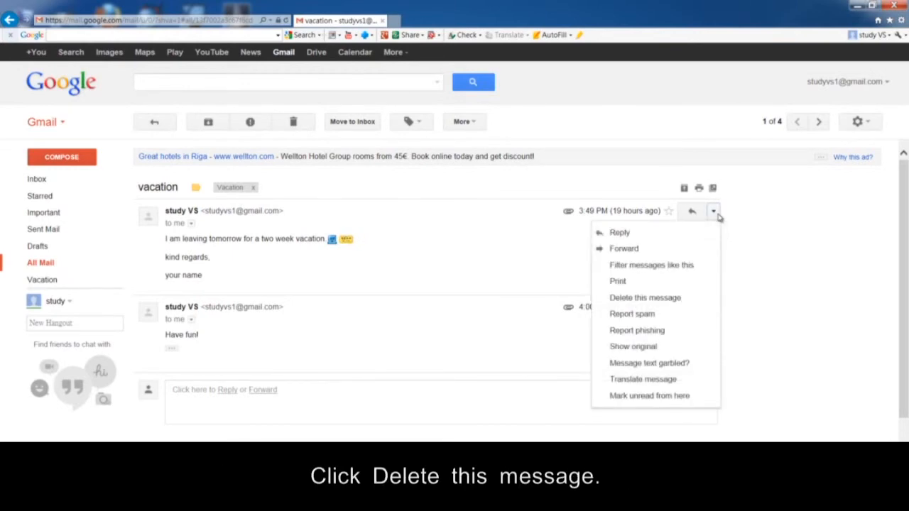
{"action": "left_click", "coordinate": [671, 298]}
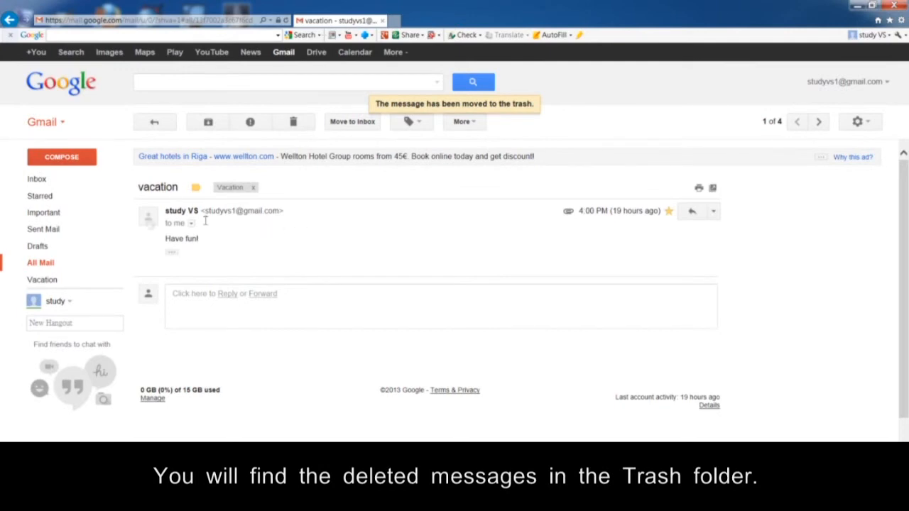
Expand the folder list and open the Trash folder
{"action": "mouse_move", "coordinate": [12, 237]}
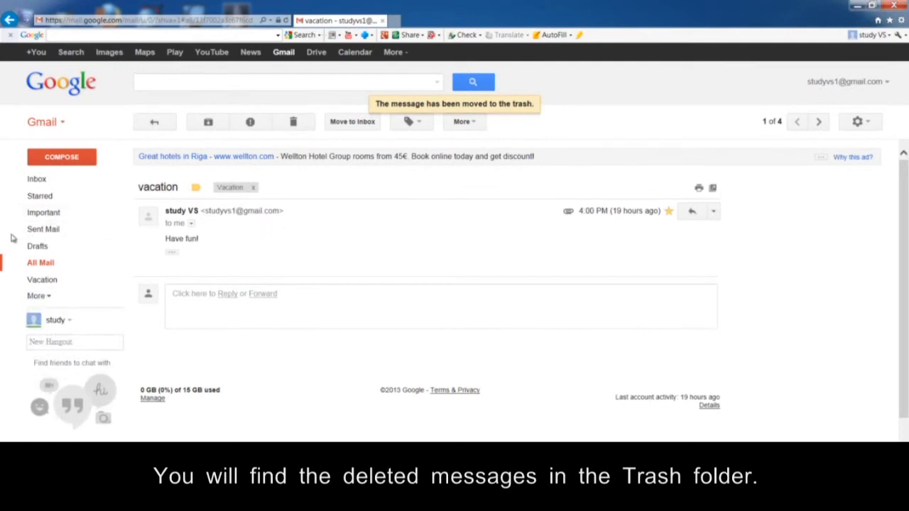
{"action": "left_click", "coordinate": [37, 296]}
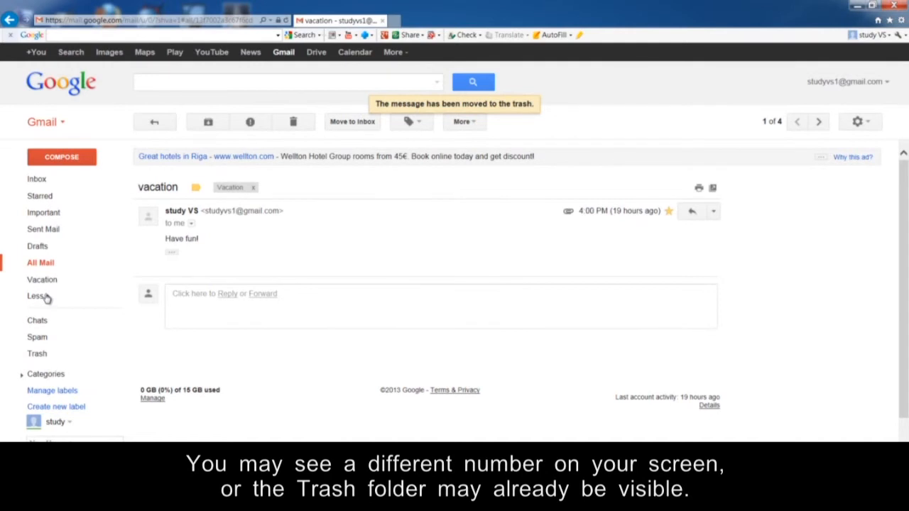
{"action": "left_click", "coordinate": [43, 356]}
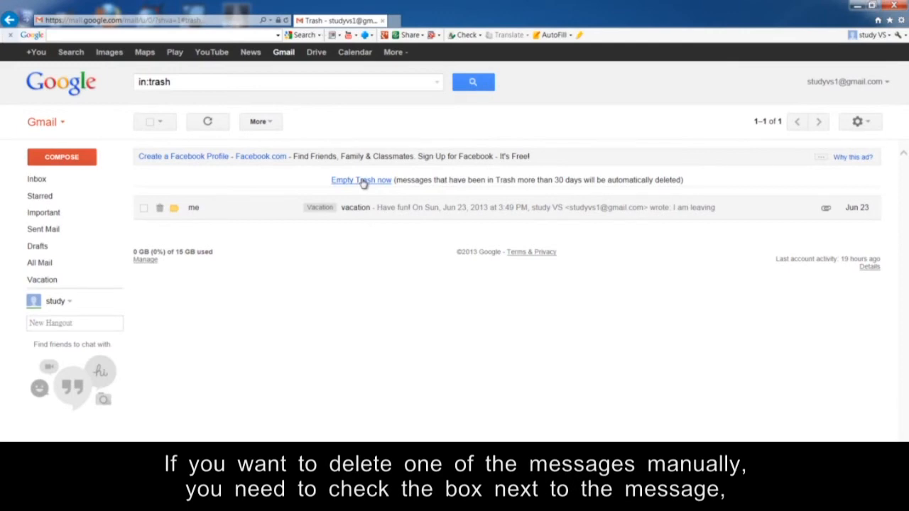
Restore the deleted "vacation" message from Trash by moving it to the Vacation label
{"action": "left_click", "coordinate": [144, 209]}
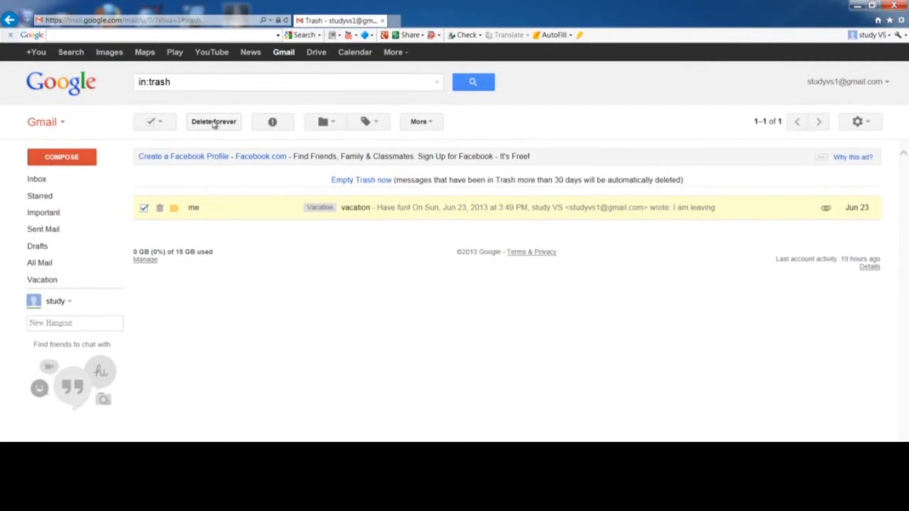
{"action": "left_click", "coordinate": [365, 122]}
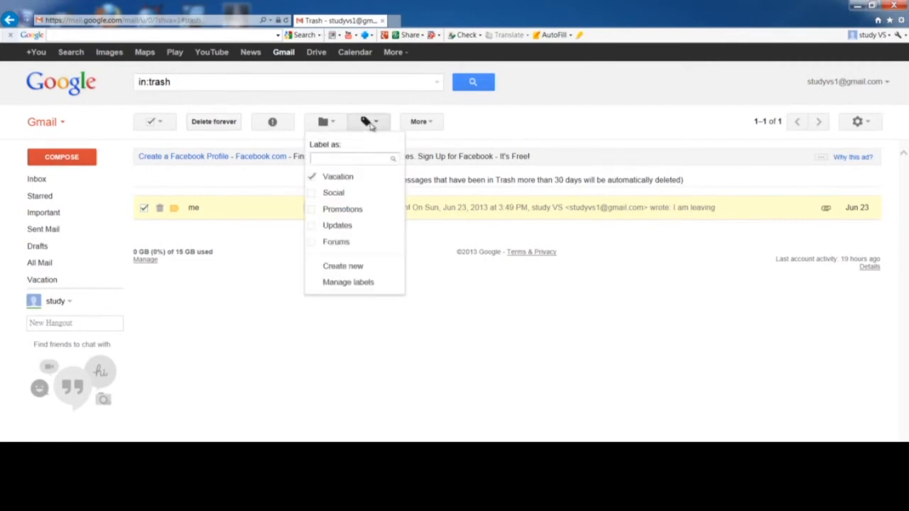
{"action": "left_click", "coordinate": [328, 122]}
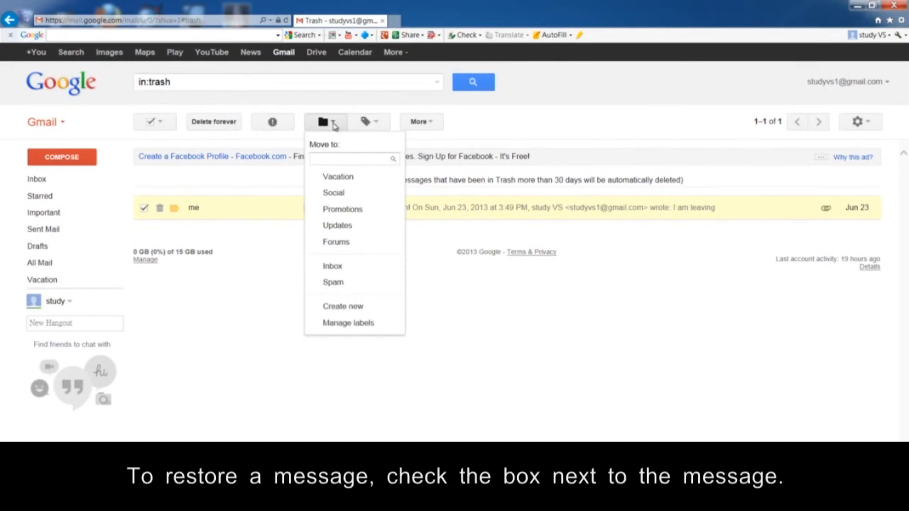
{"action": "left_click", "coordinate": [333, 96]}
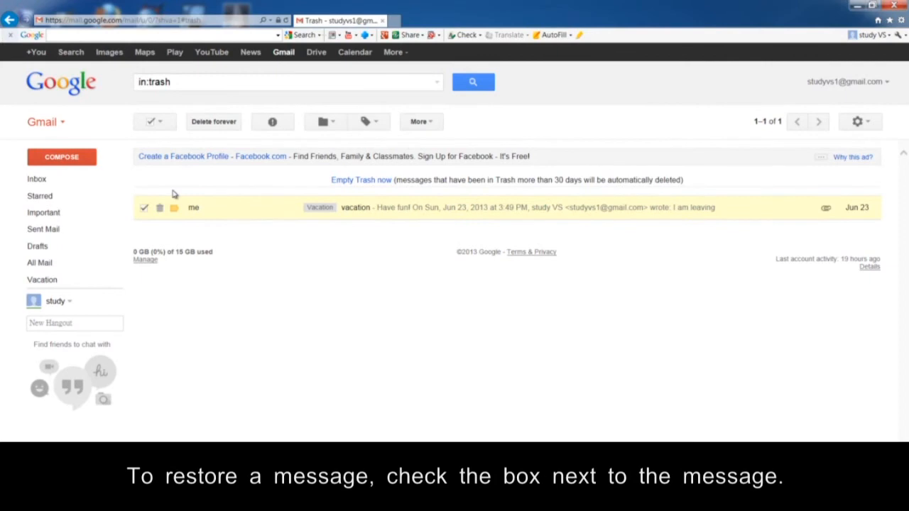
{"action": "left_click", "coordinate": [331, 124]}
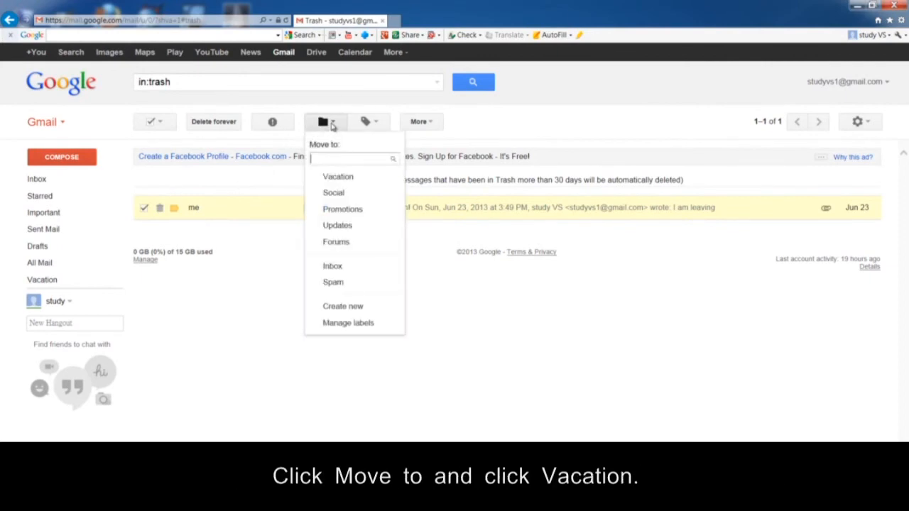
{"action": "left_click", "coordinate": [334, 182]}
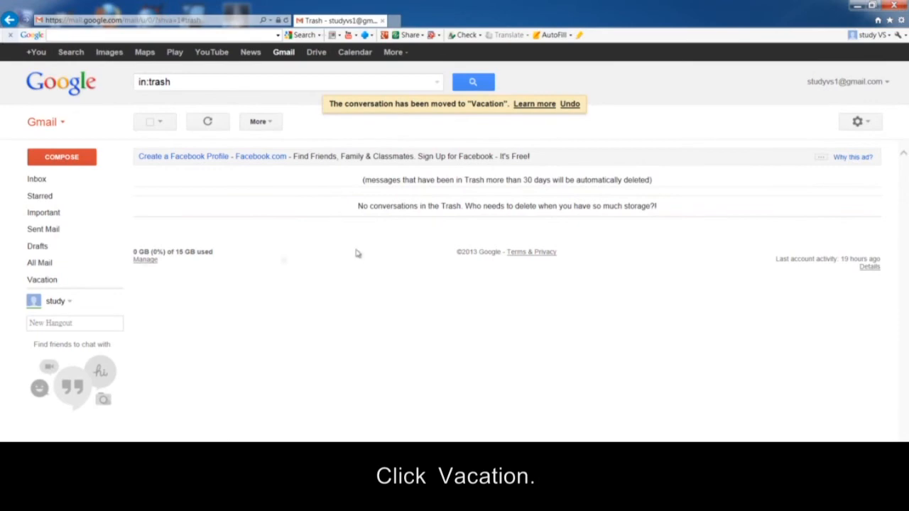
View the conversations under the Vacation label and in All Mail to check the restored message
{"action": "mouse_move", "coordinate": [46, 277]}
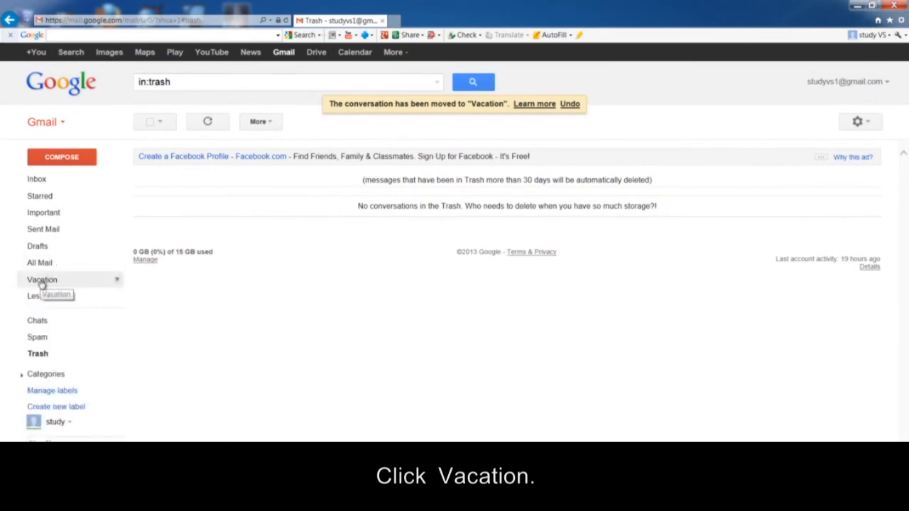
{"action": "left_click", "coordinate": [42, 280]}
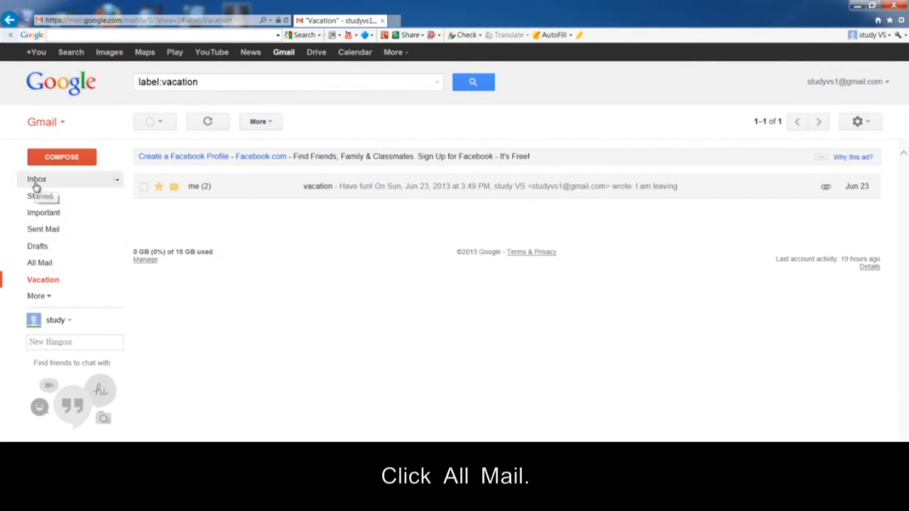
{"action": "left_click", "coordinate": [41, 263]}
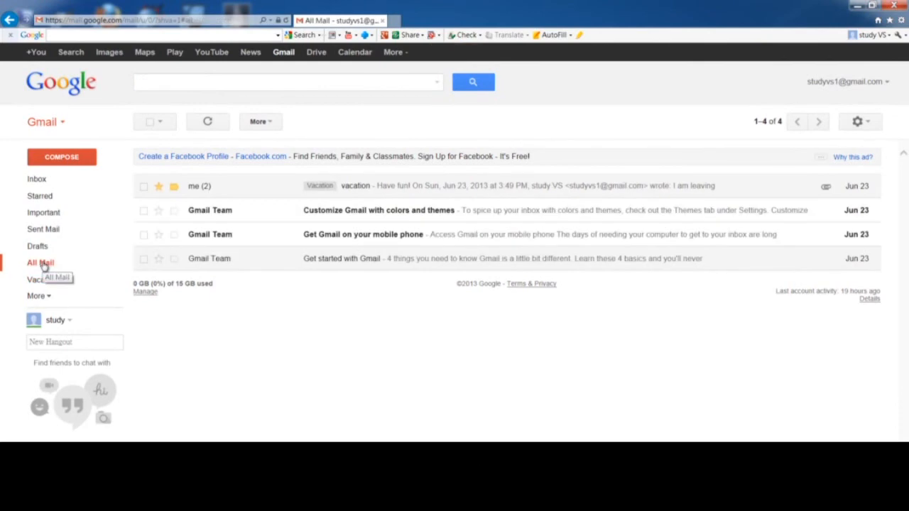